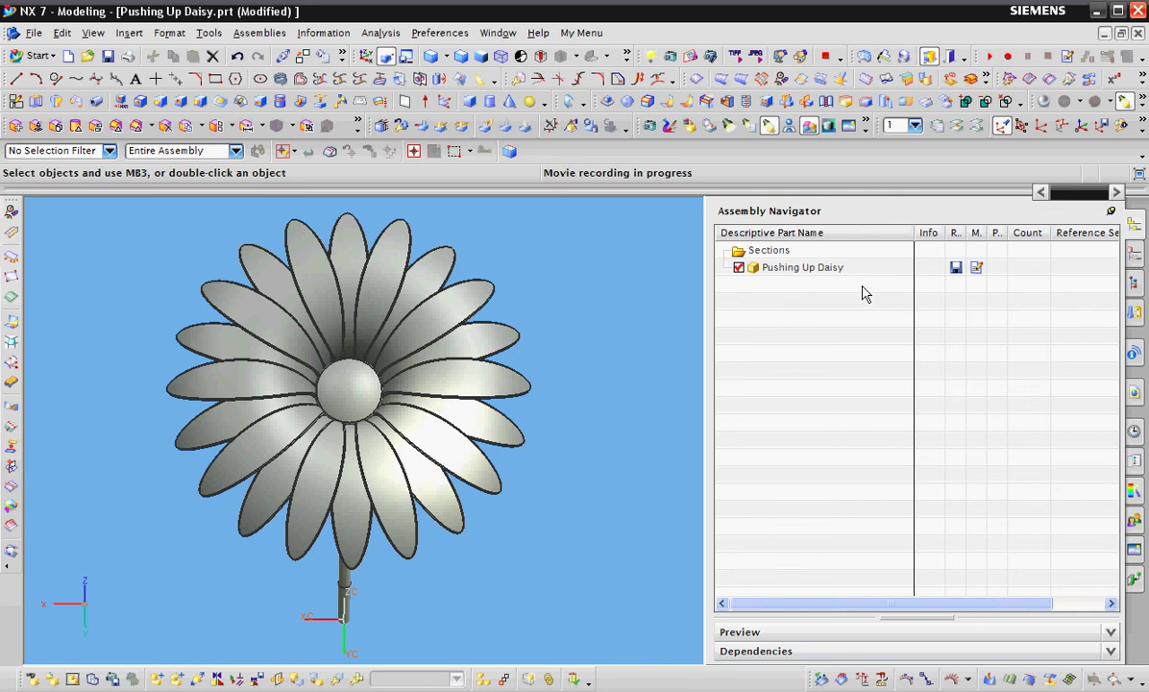
Select the daisy part and set the FrameNumber expression to 0, then apply it
left_click(819, 269)
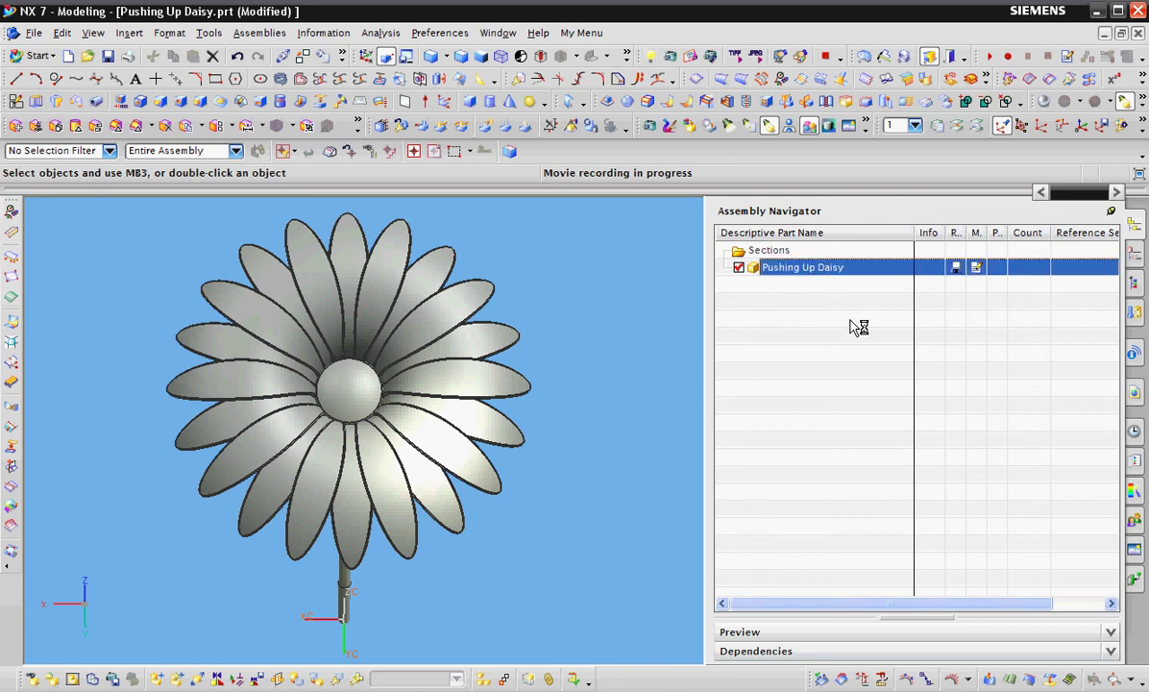
left_click(209, 34)
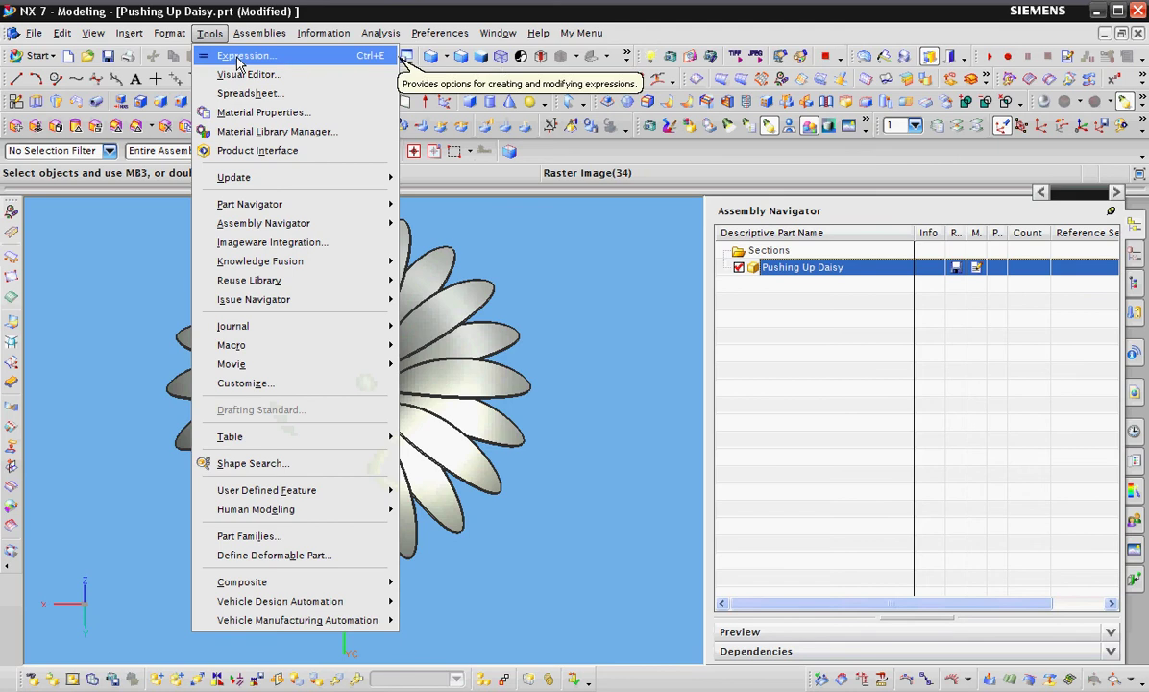
left_click(242, 56)
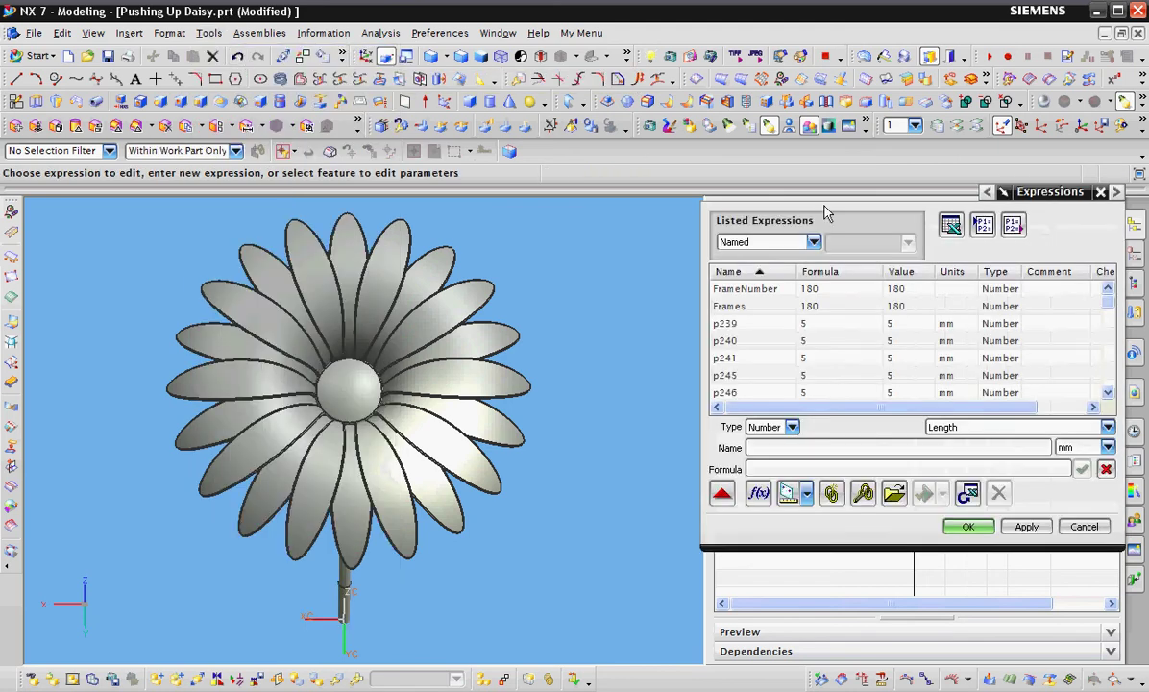
left_click(774, 299)
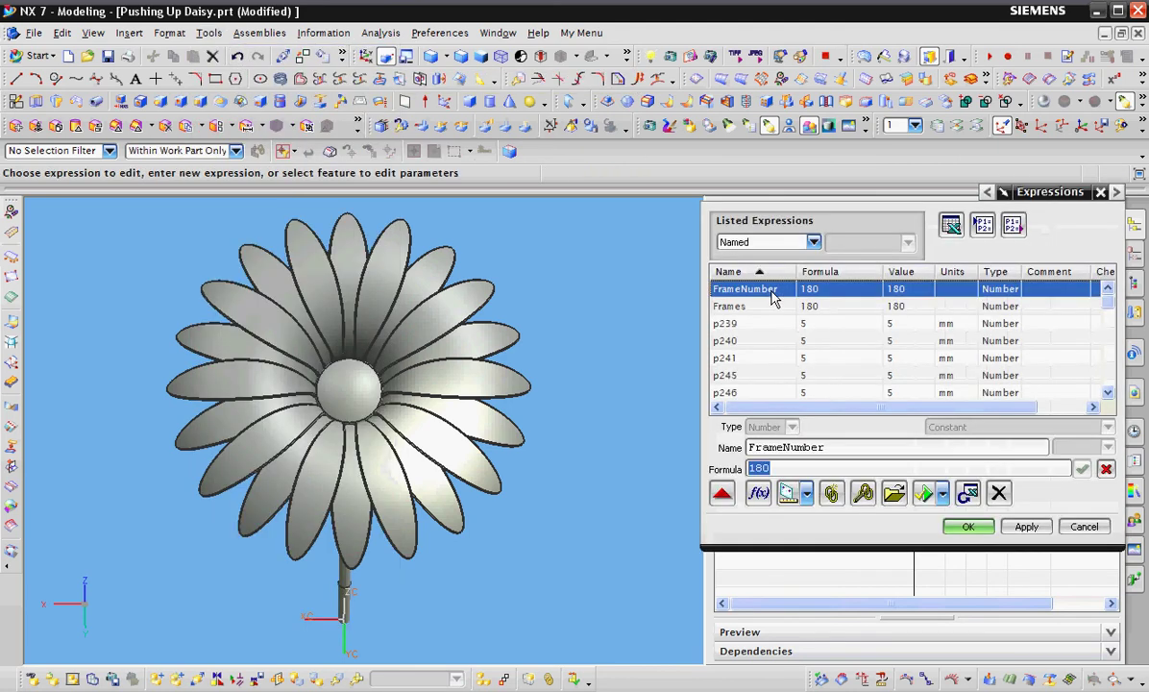
type("0")
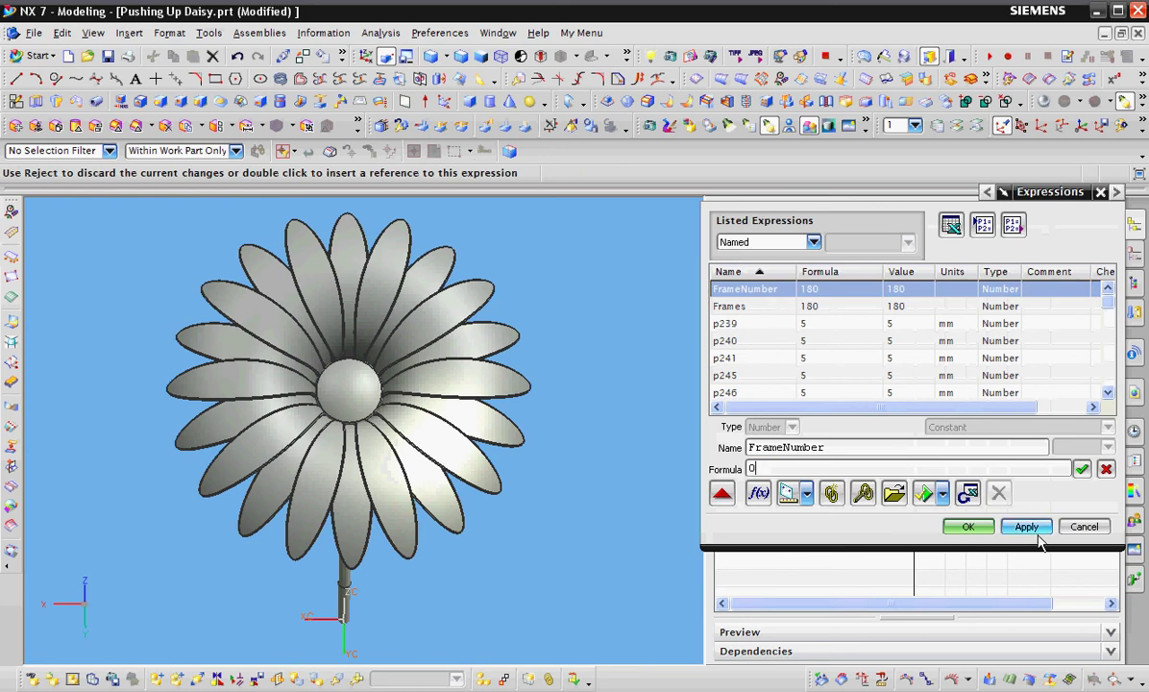
left_click(1029, 529)
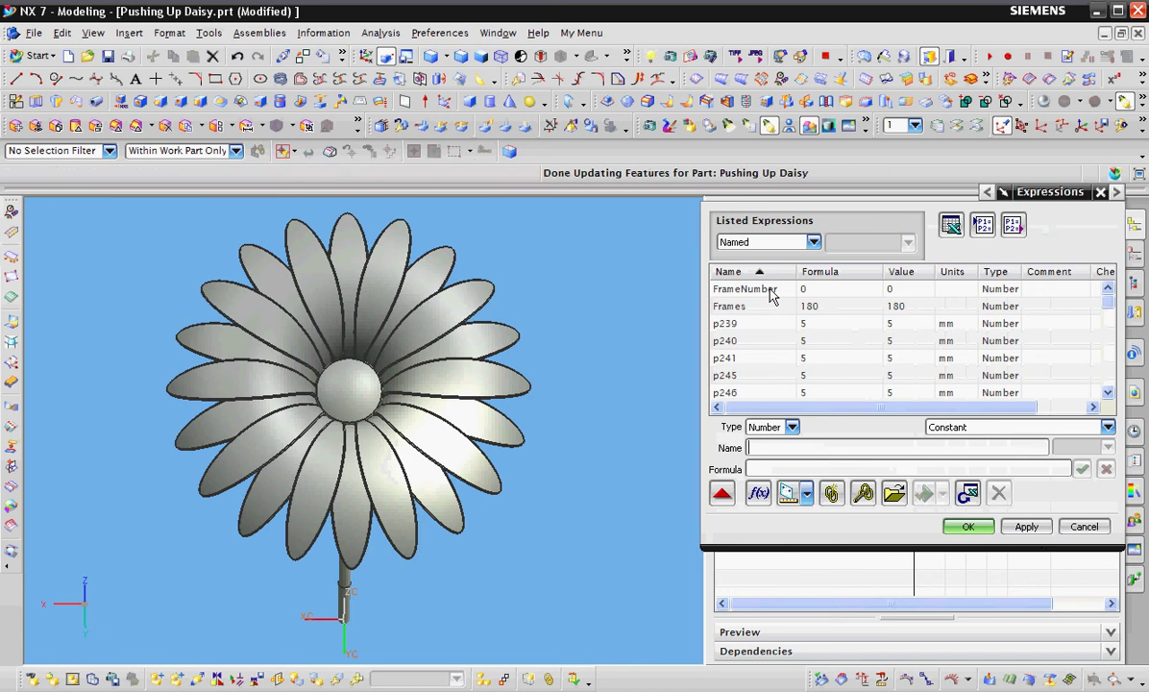
Change FrameNumber to 90 and apply it to rebuild the half-open daisy
left_click(759, 290)
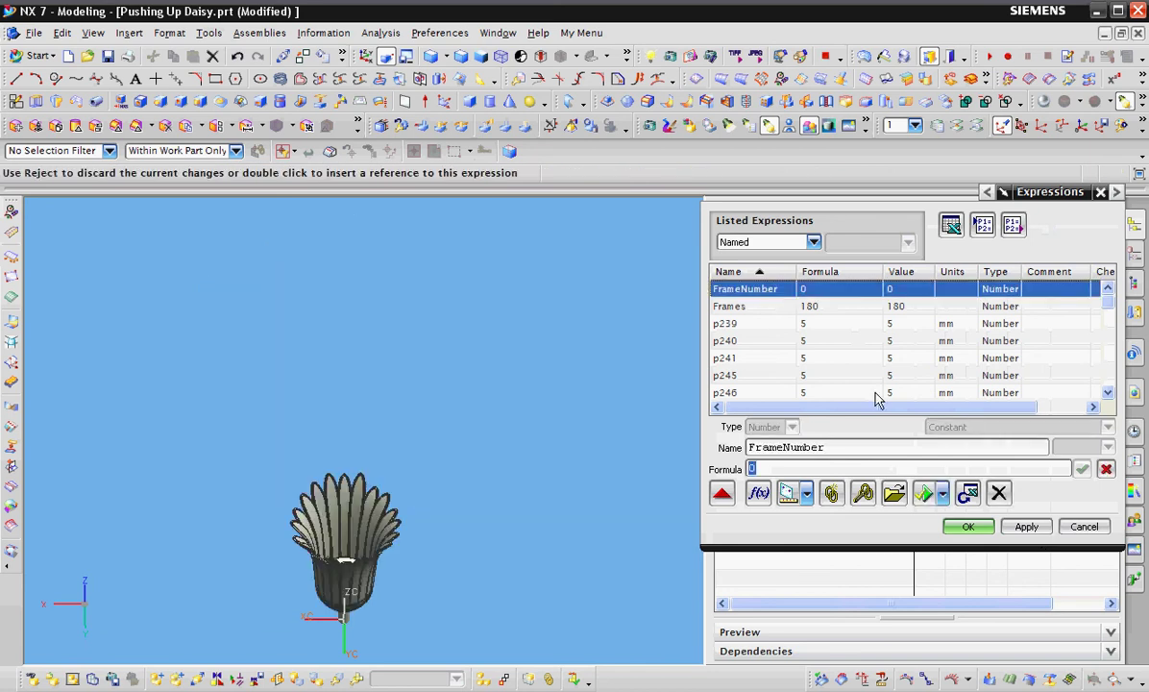
type("90")
key("Return")
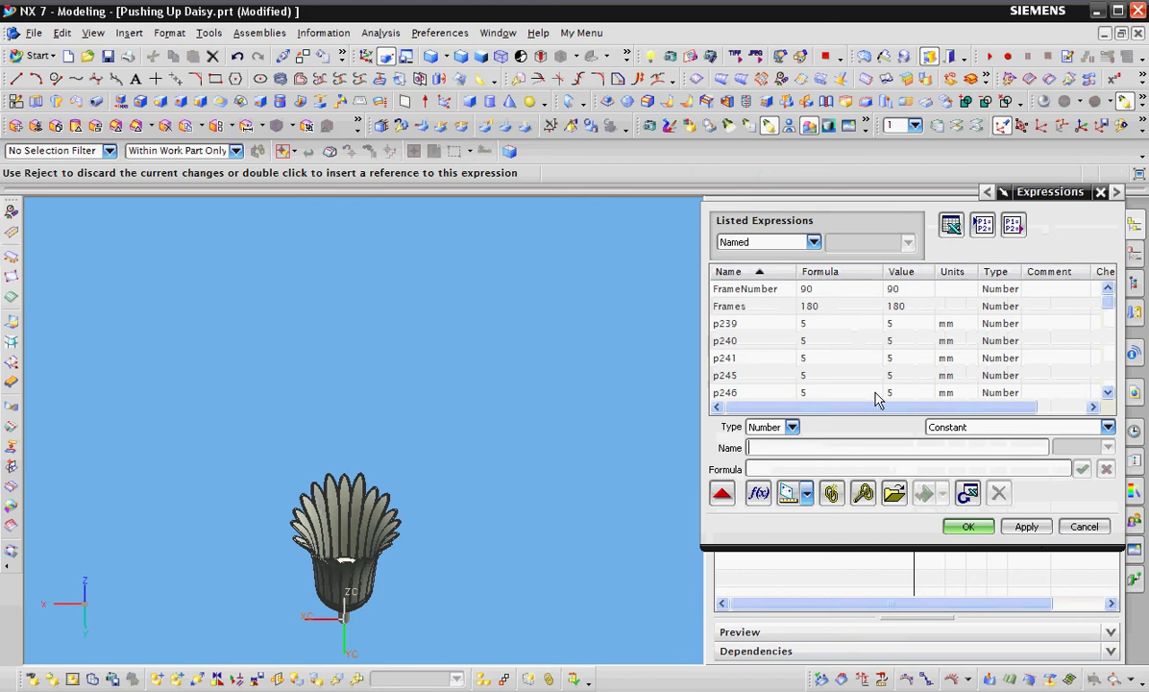
left_click(1023, 527)
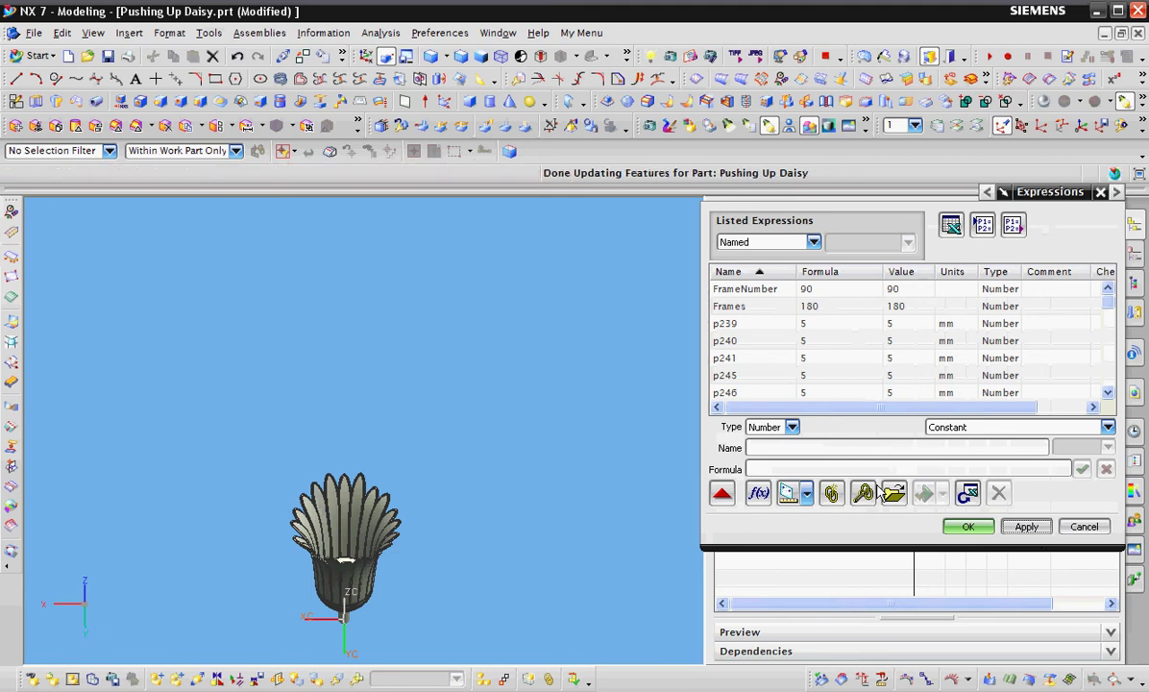
Set FrameNumber to 180, apply it, and close the Expressions dialog
left_click(767, 296)
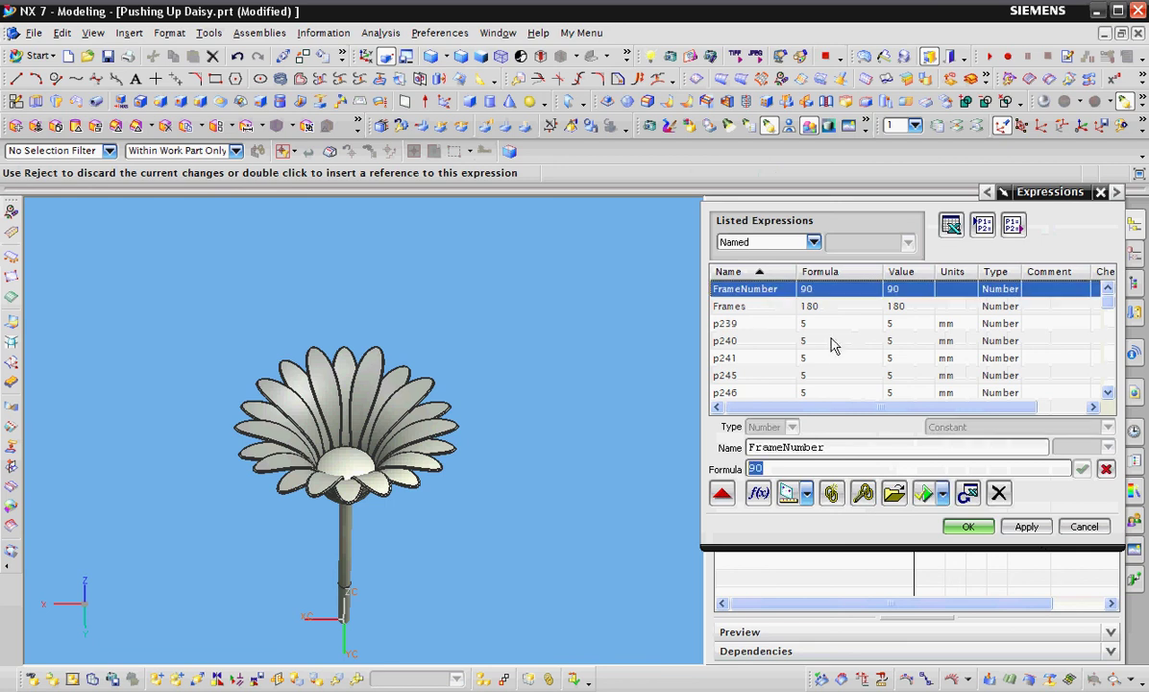
type("180")
key("Return")
left_click(942, 528)
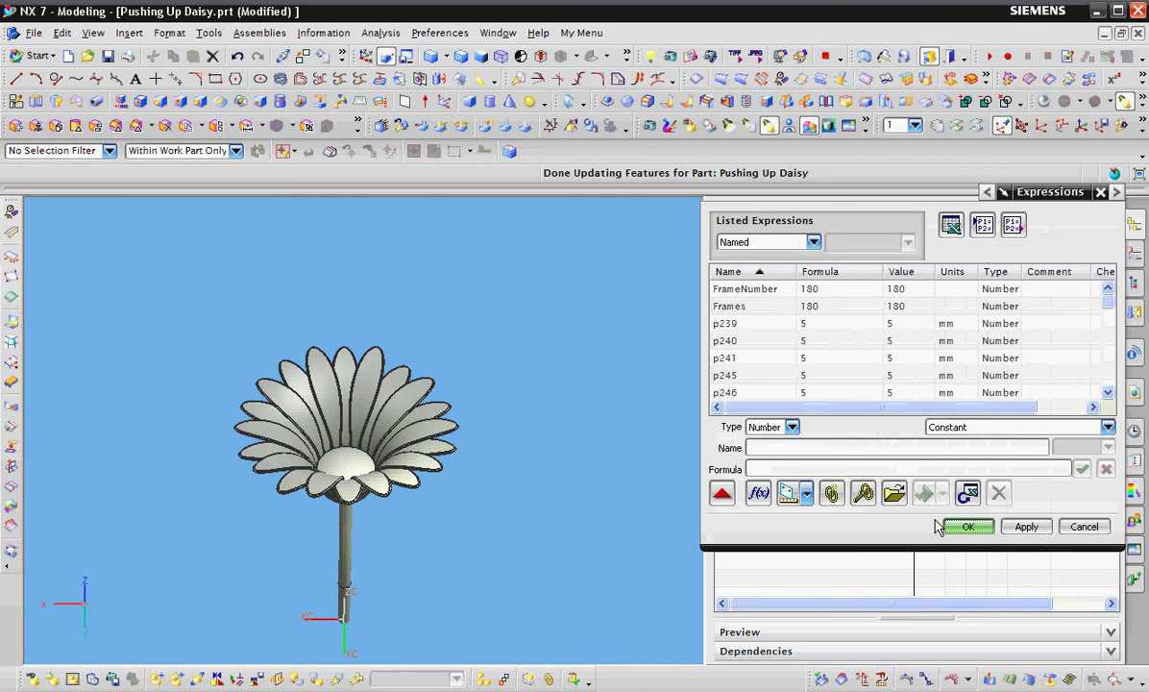
left_click(938, 524)
Toggle the Raster Image feature, show Materials in Part, and switch the display to Studio
left_click(1135, 253)
left_click(723, 320)
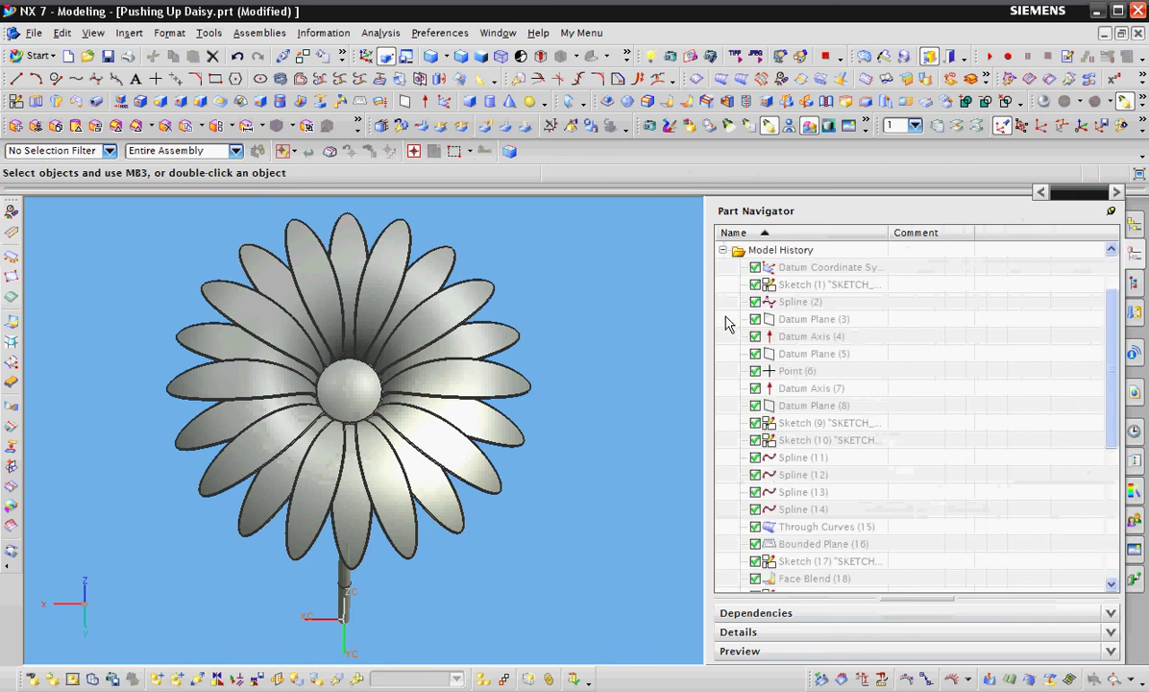
left_click_drag(1112, 360, 1111, 492)
left_click(802, 579)
left_click(732, 590)
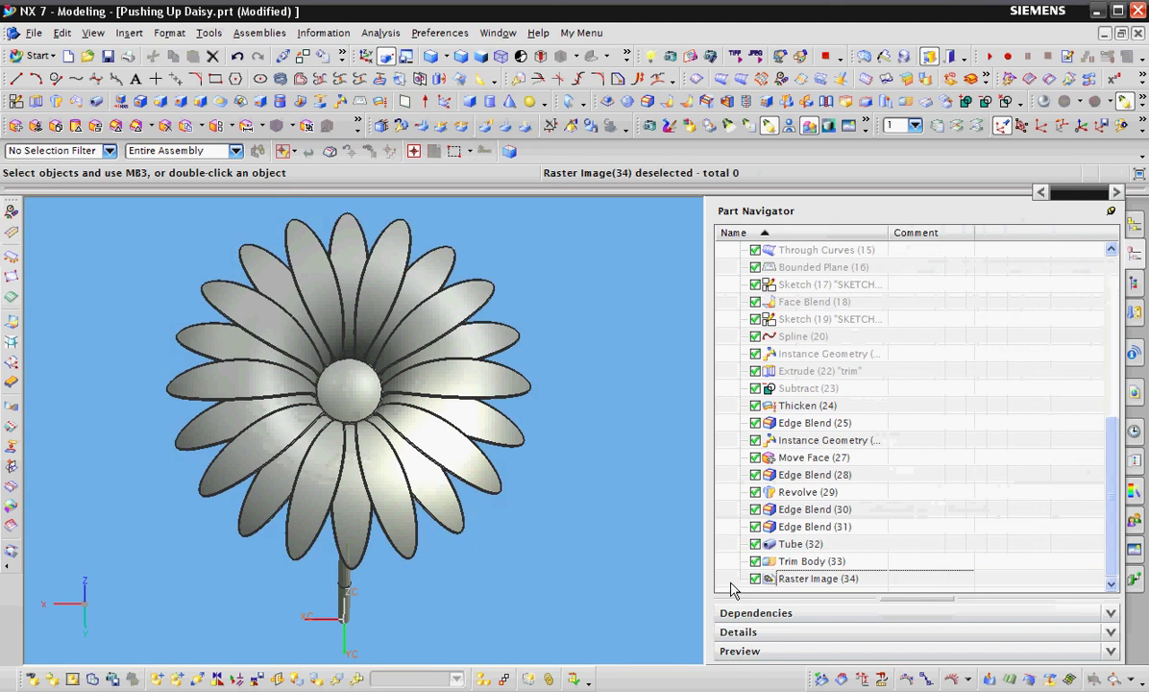
left_click(1135, 579)
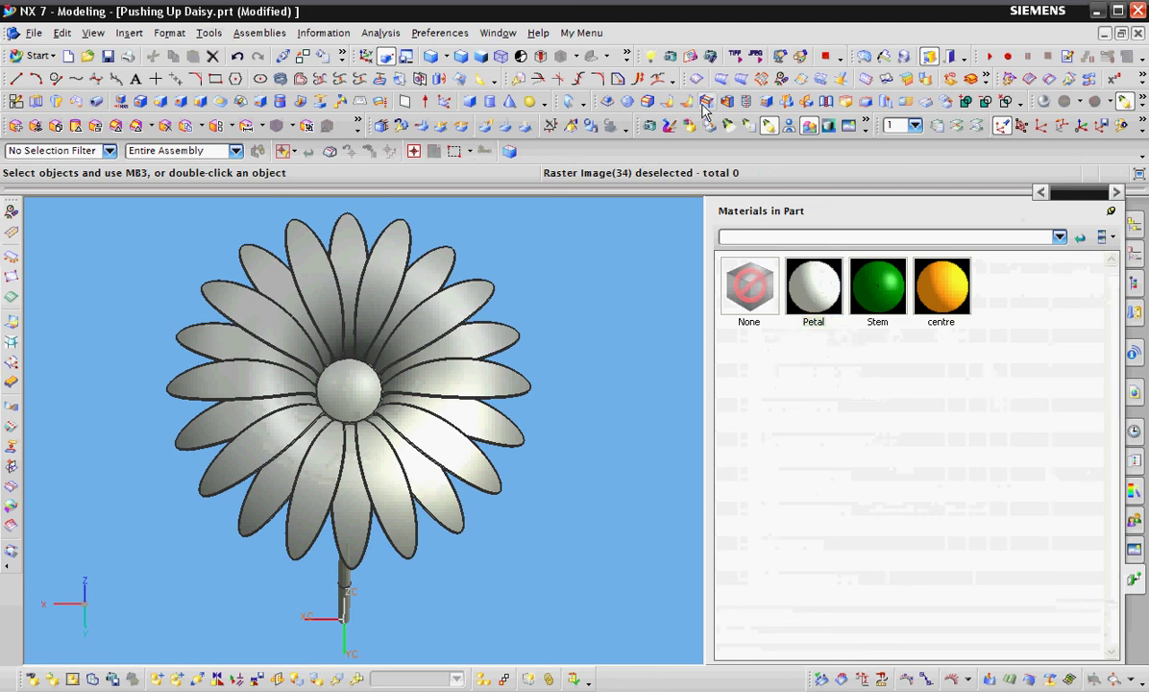
left_click(446, 56)
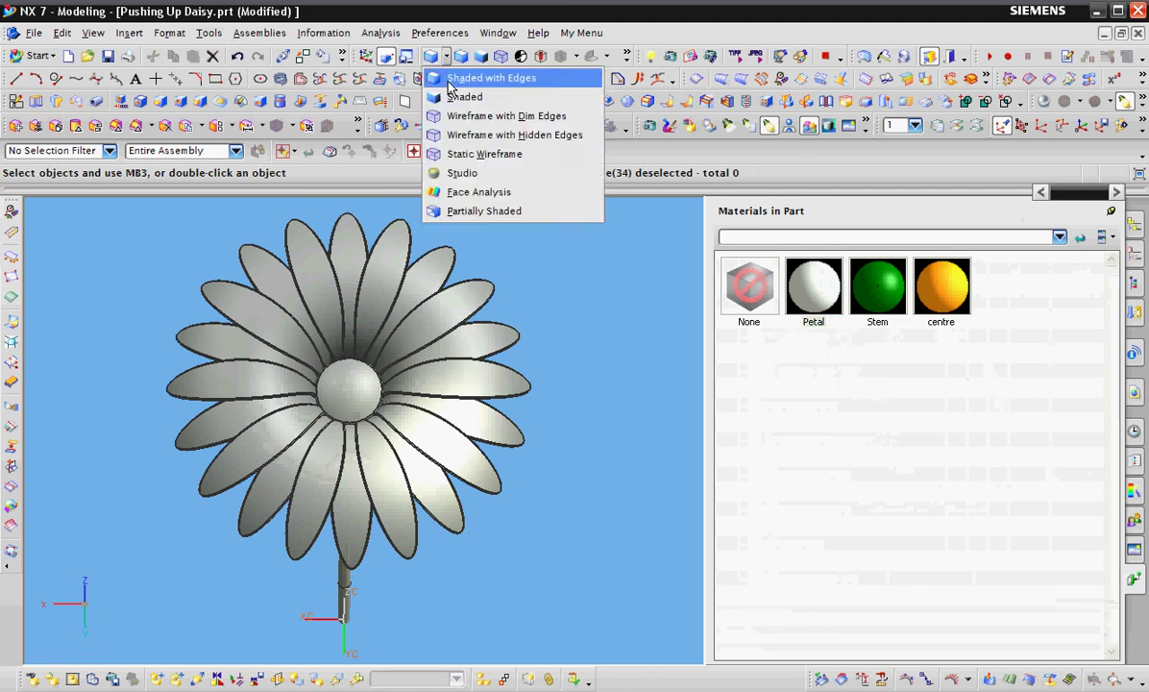
left_click(474, 172)
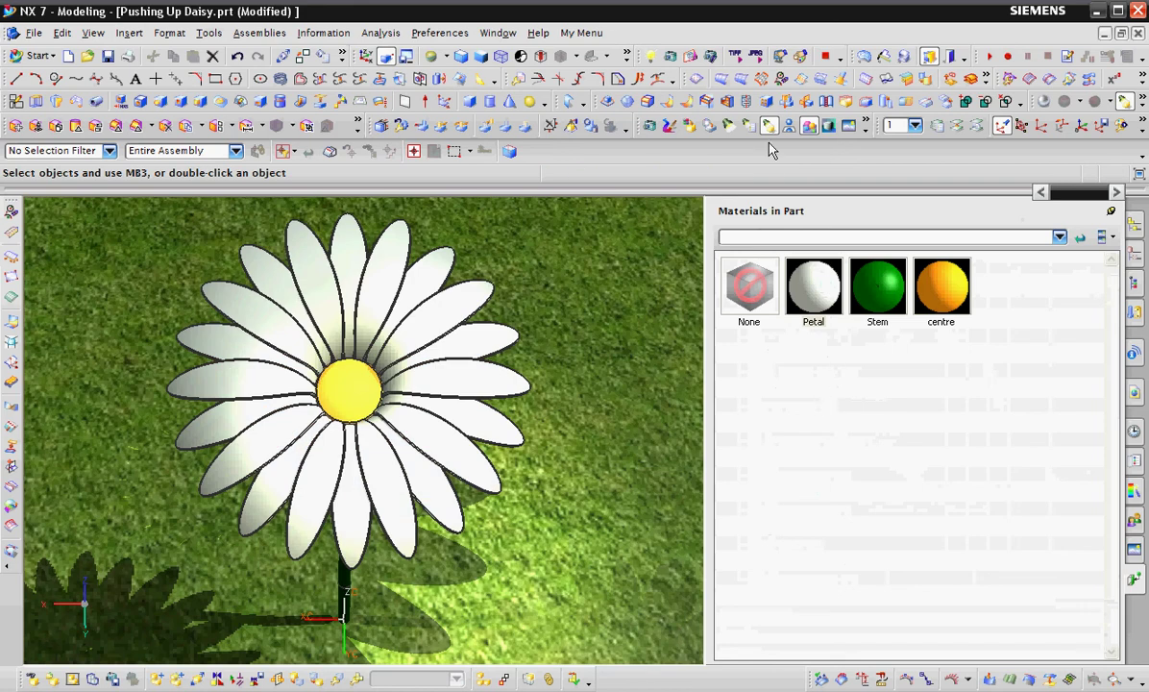
left_click(731, 128)
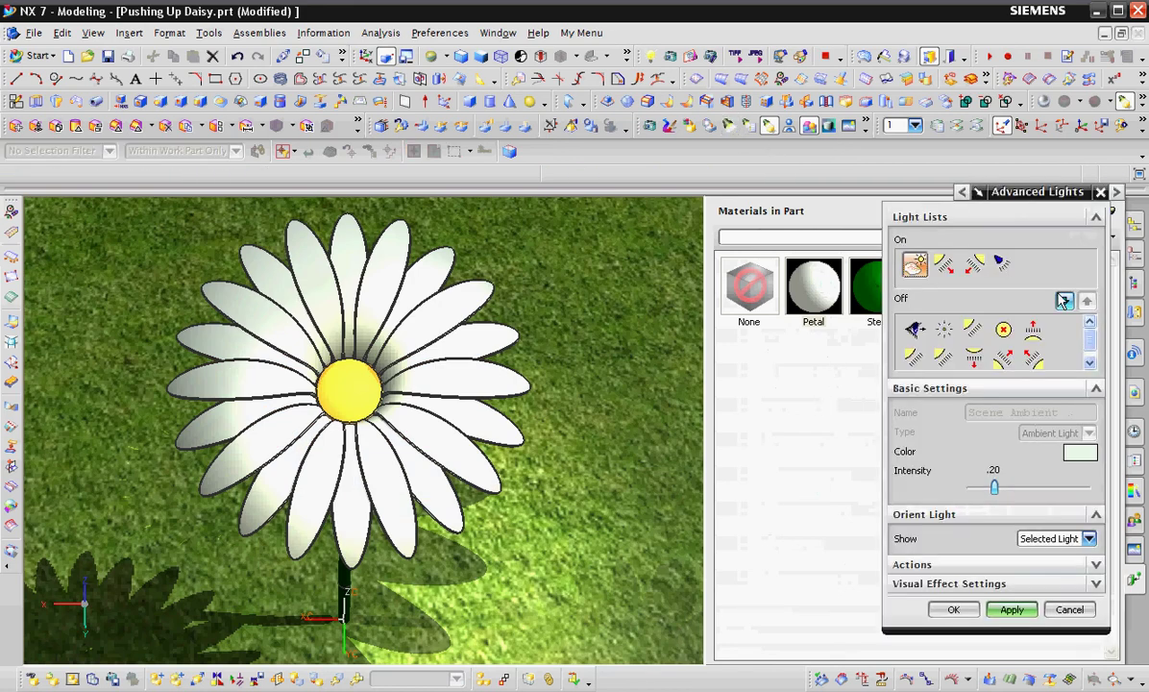
left_click(1002, 266)
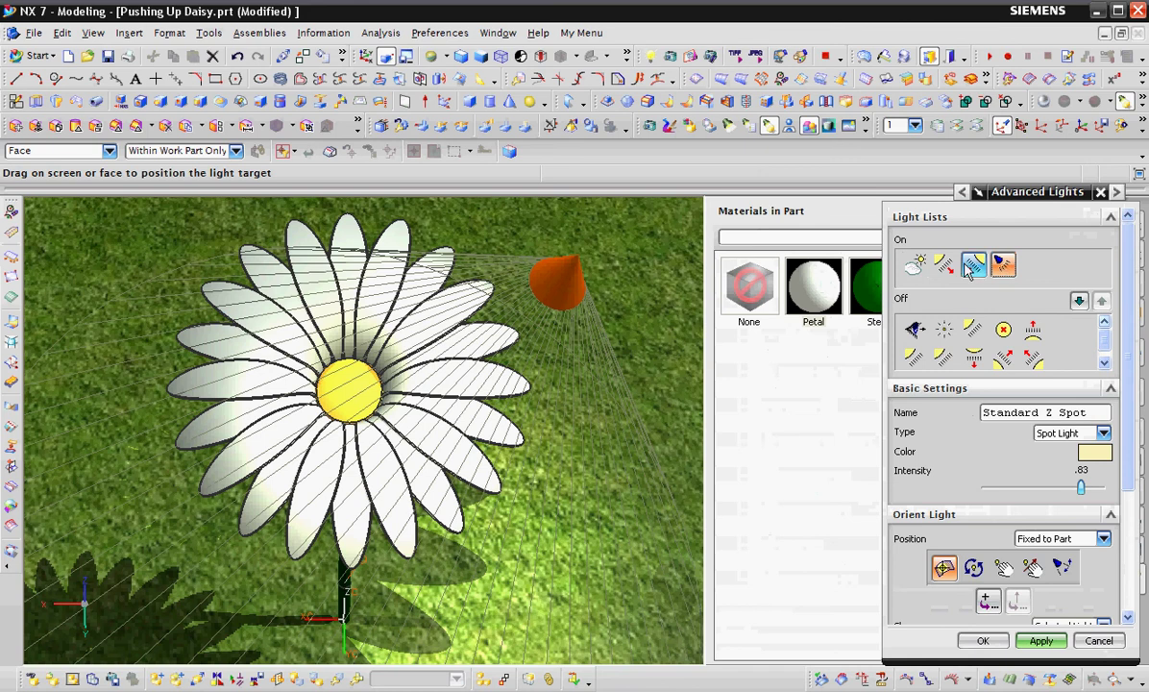
left_click(941, 269)
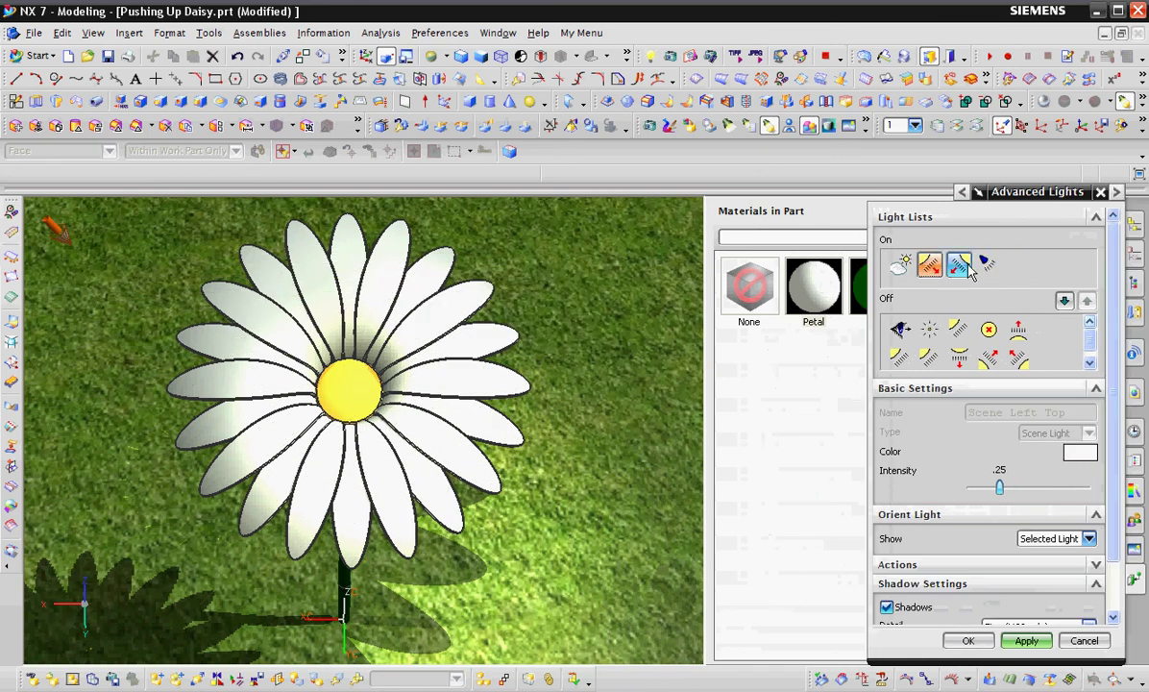
left_click(959, 265)
scroll(1113, 408, "down", 1)
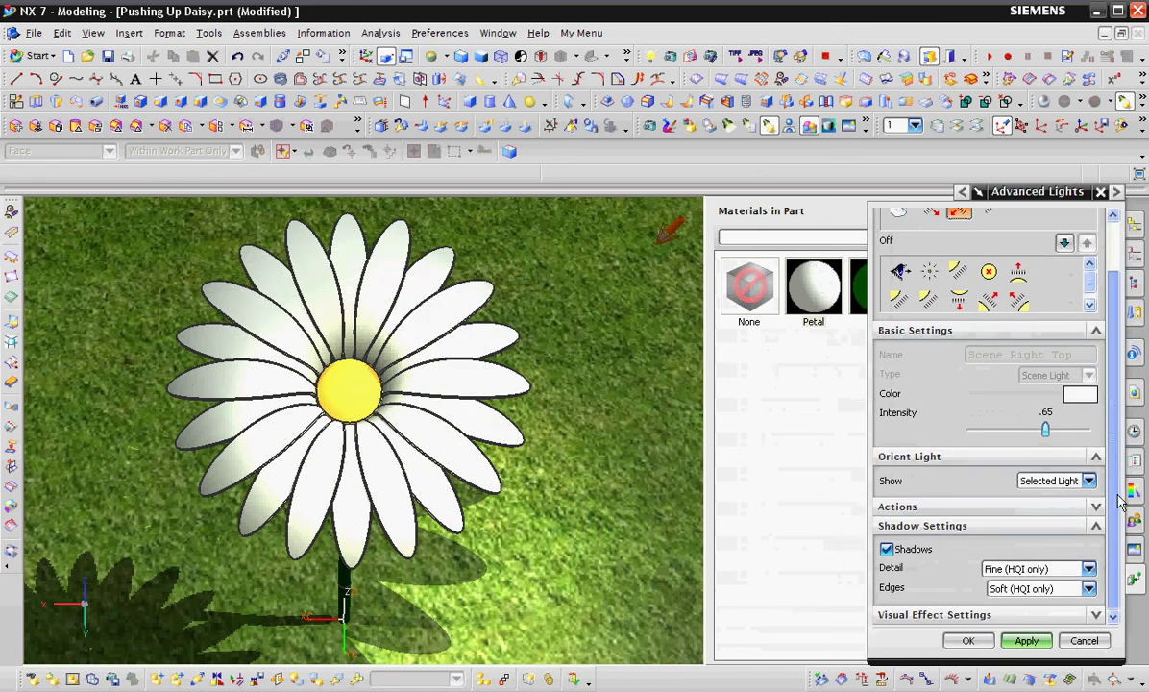
left_click(908, 550)
left_click(909, 551)
left_click(970, 641)
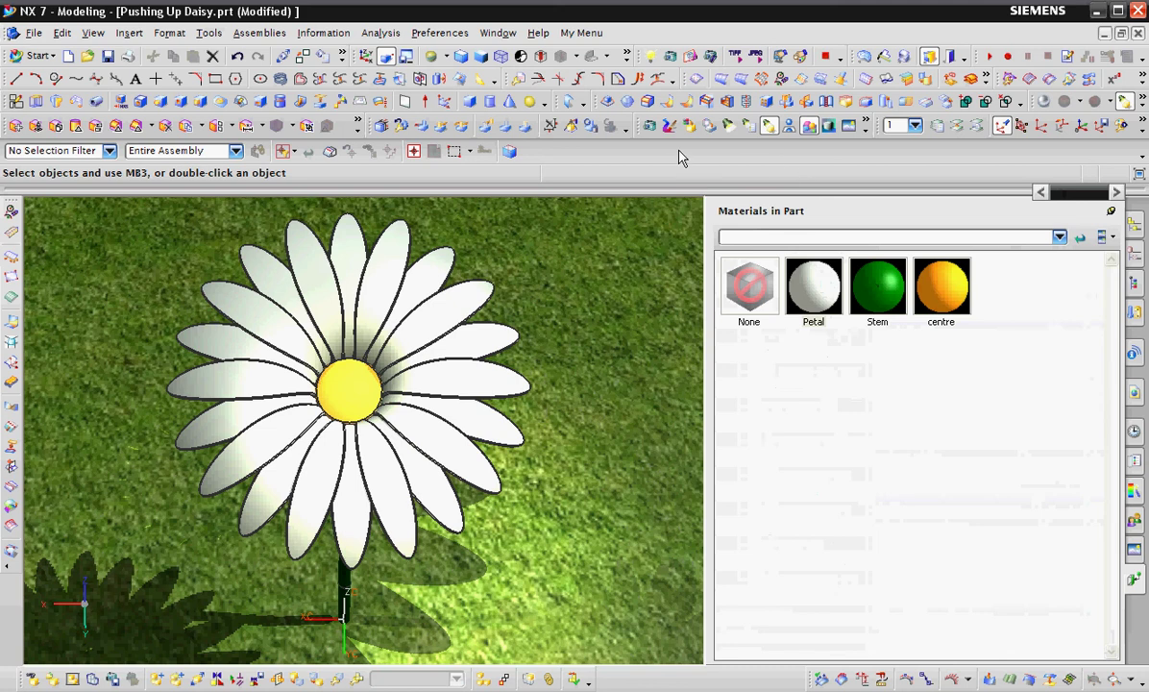
Use the Photo-Realistic method in High Quality Image with shadow generation on
left_click(651, 128)
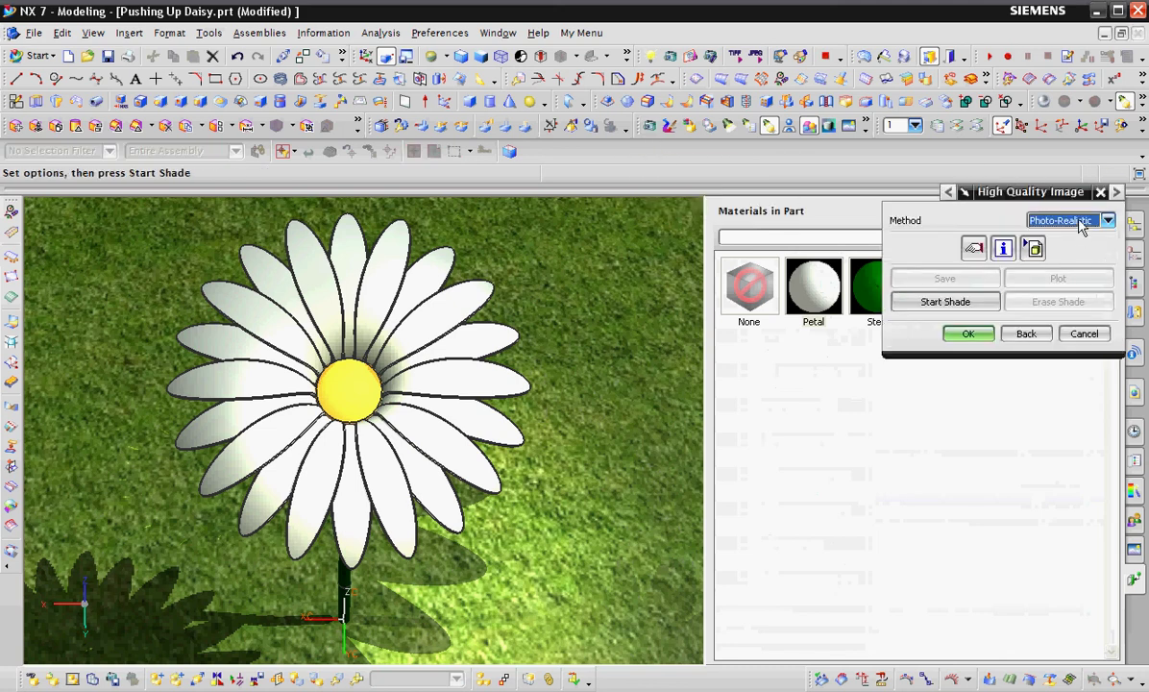
left_click(1083, 224)
left_click(1071, 288)
left_click(973, 247)
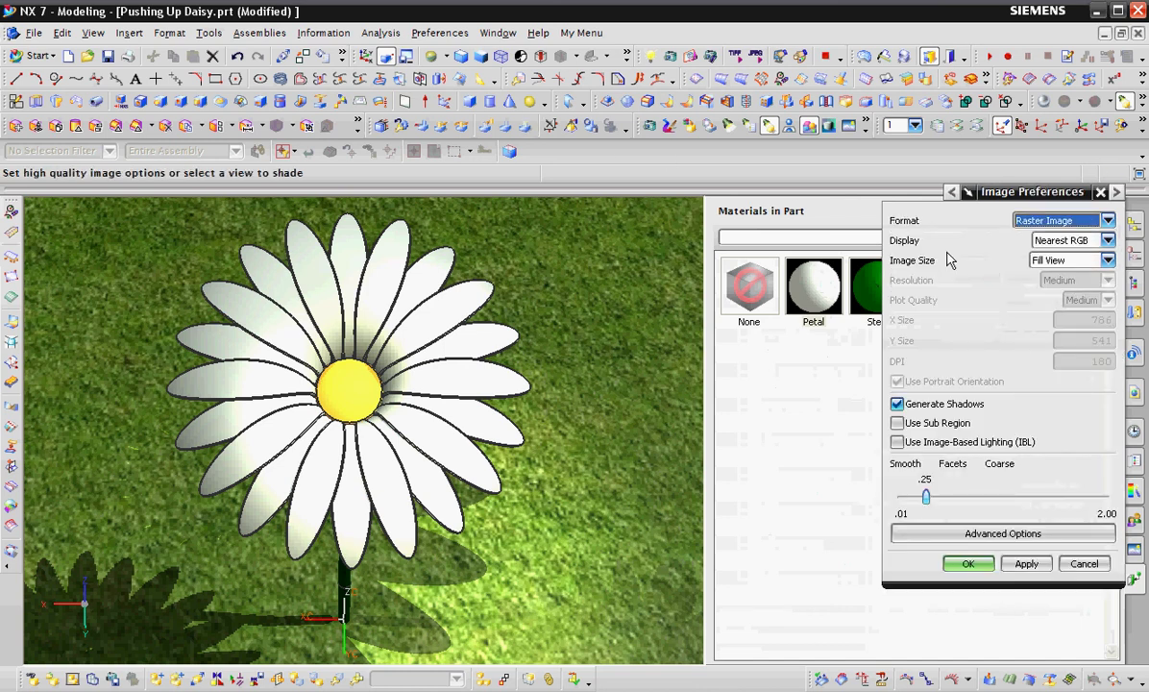
left_click(960, 407)
left_click(960, 405)
Set the image size to User Defined at 720 × 480
left_click(1083, 262)
left_click(1057, 420)
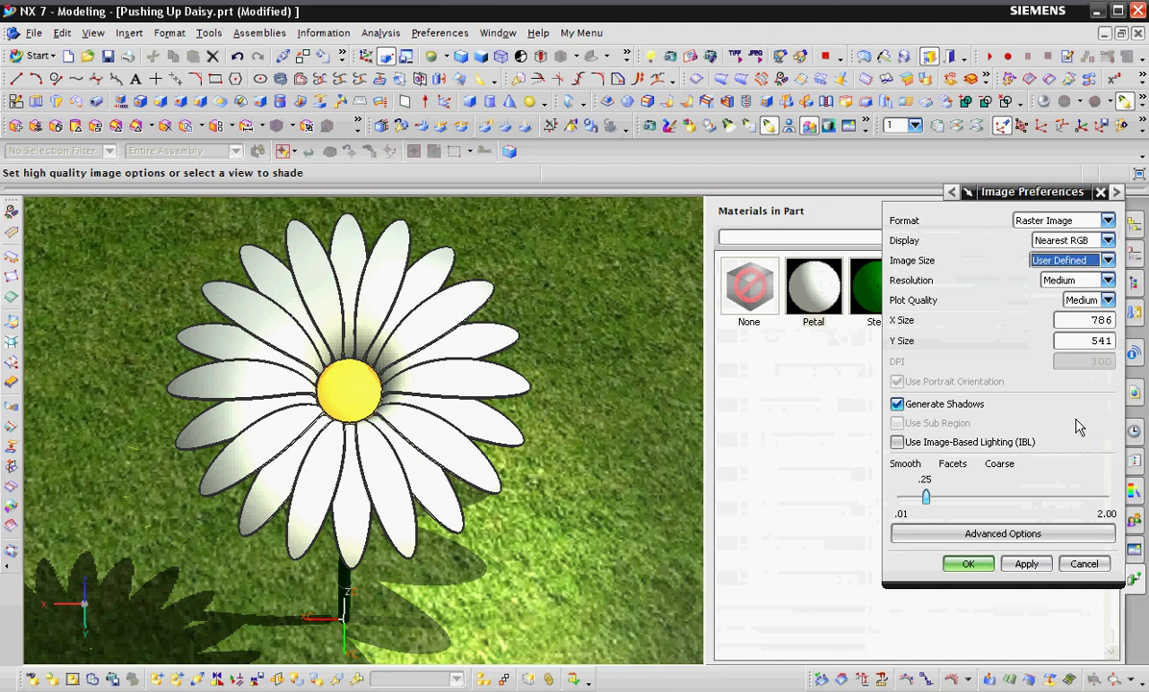
double_click(1091, 323)
type("720")
key("Tab")
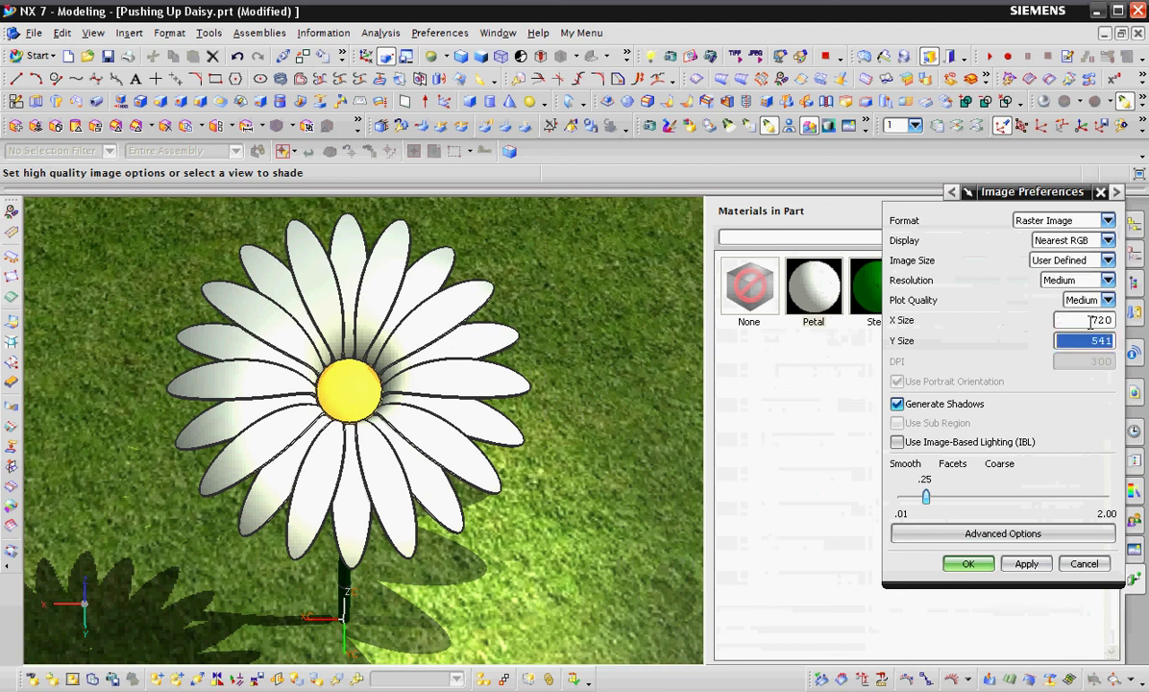
type("480")
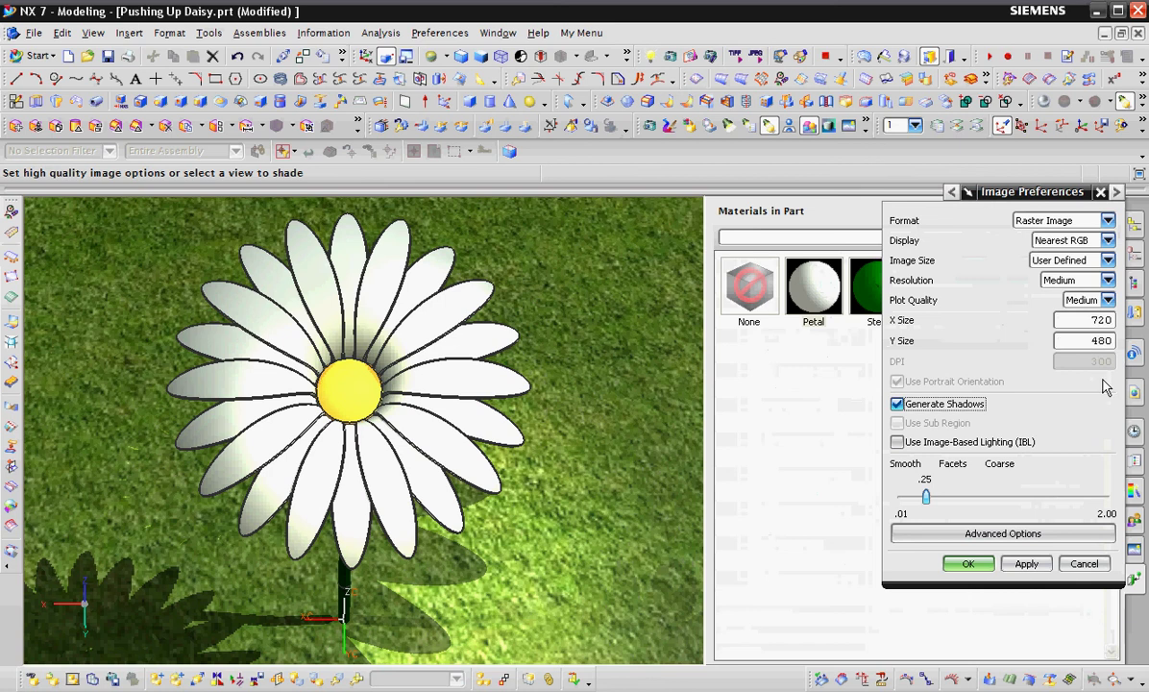
left_click(968, 563)
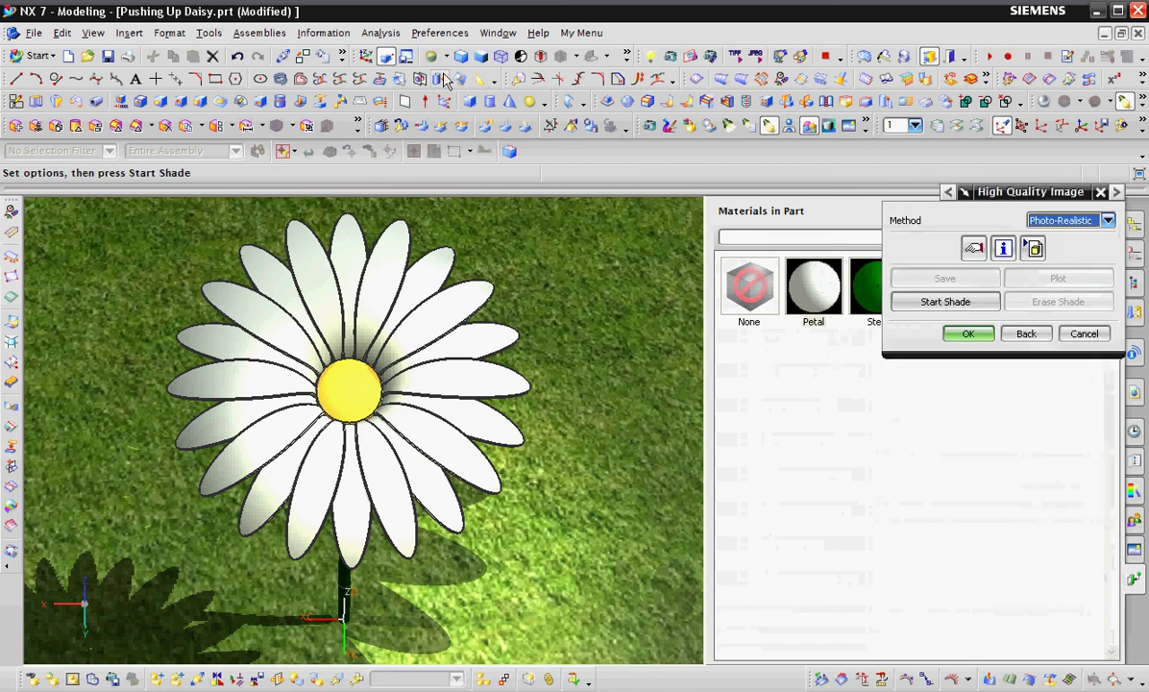
Switch the view to Shaded with Edges and render the photo-realistic image with Start Shade
left_click(432, 56)
left_click(456, 85)
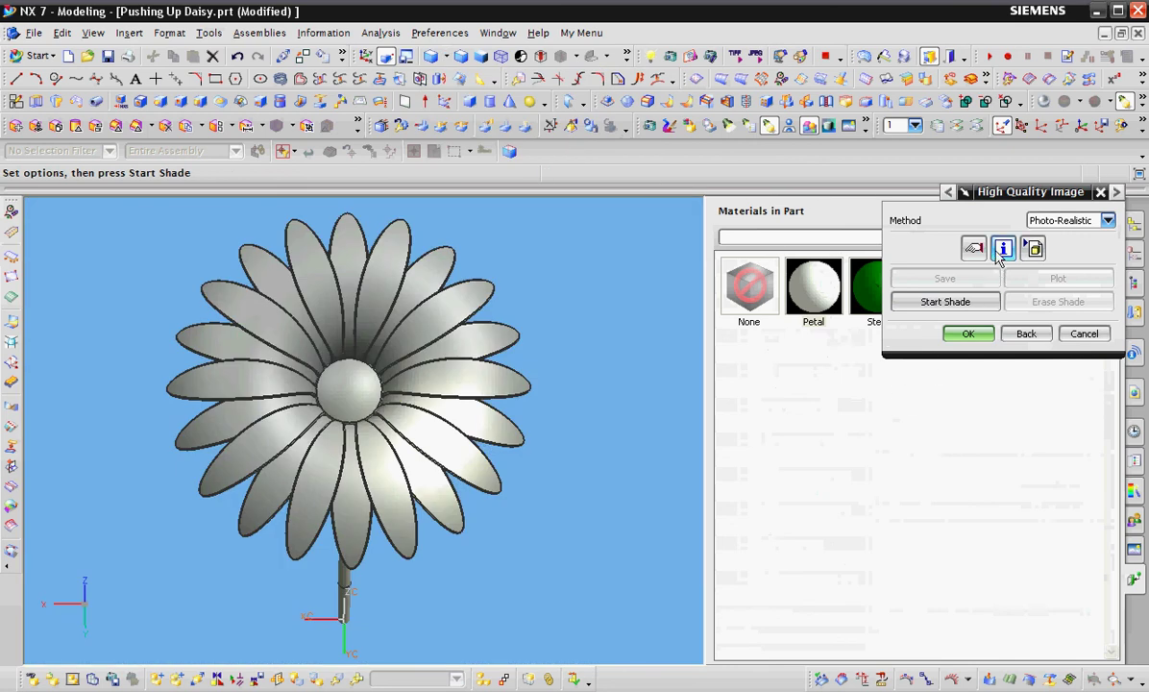
left_click(958, 305)
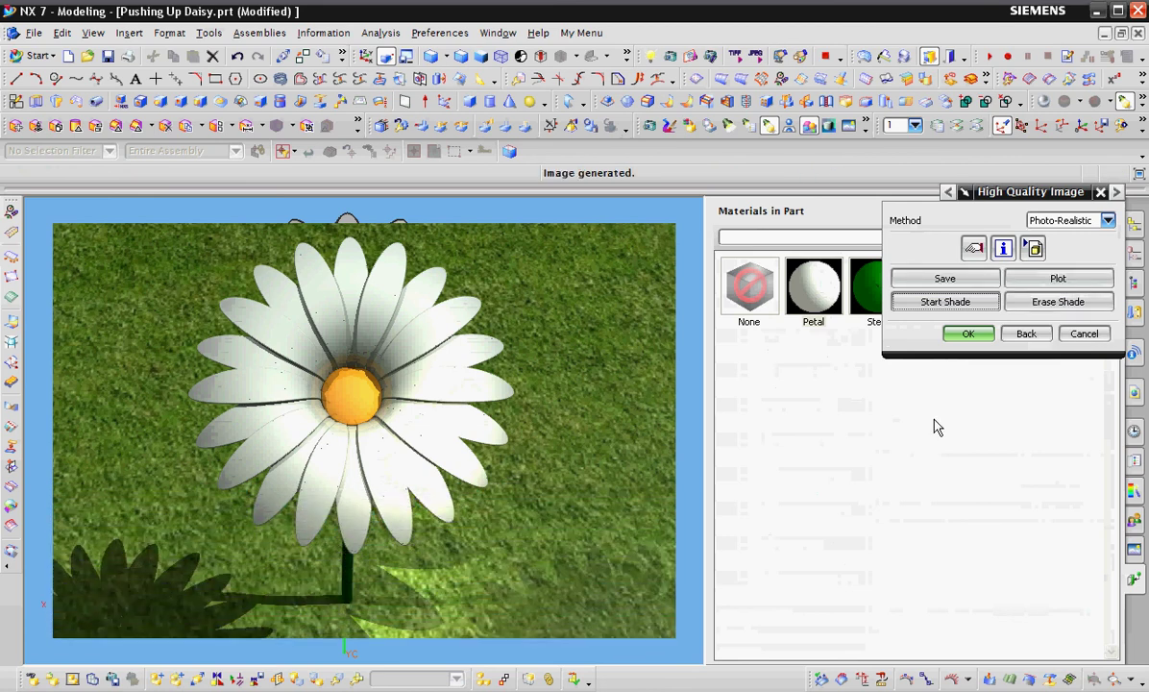
Add a High Quality Image Animation named 'animation' using Define Key Frames
left_click(966, 335)
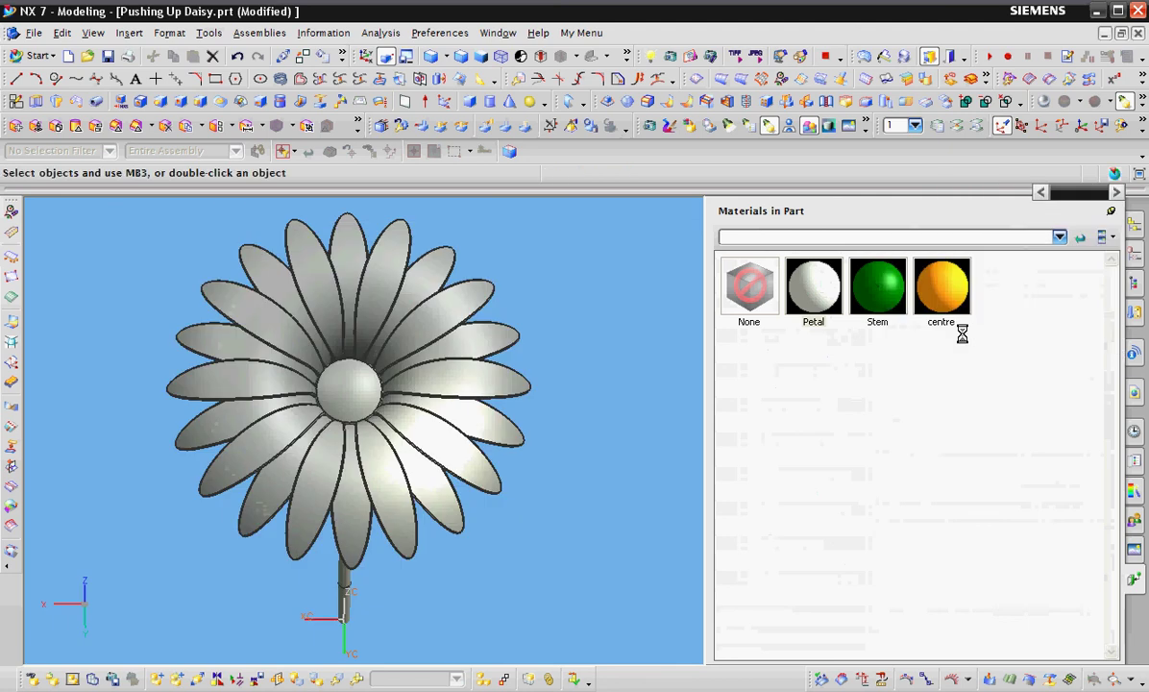
left_click(712, 60)
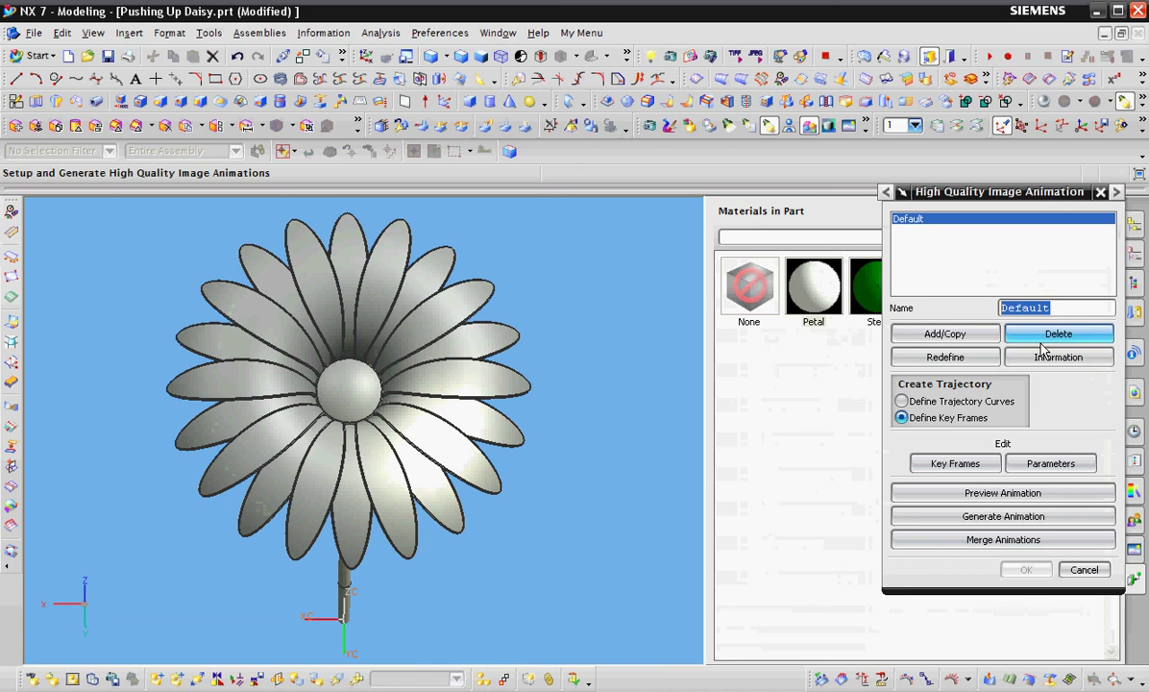
type("a")
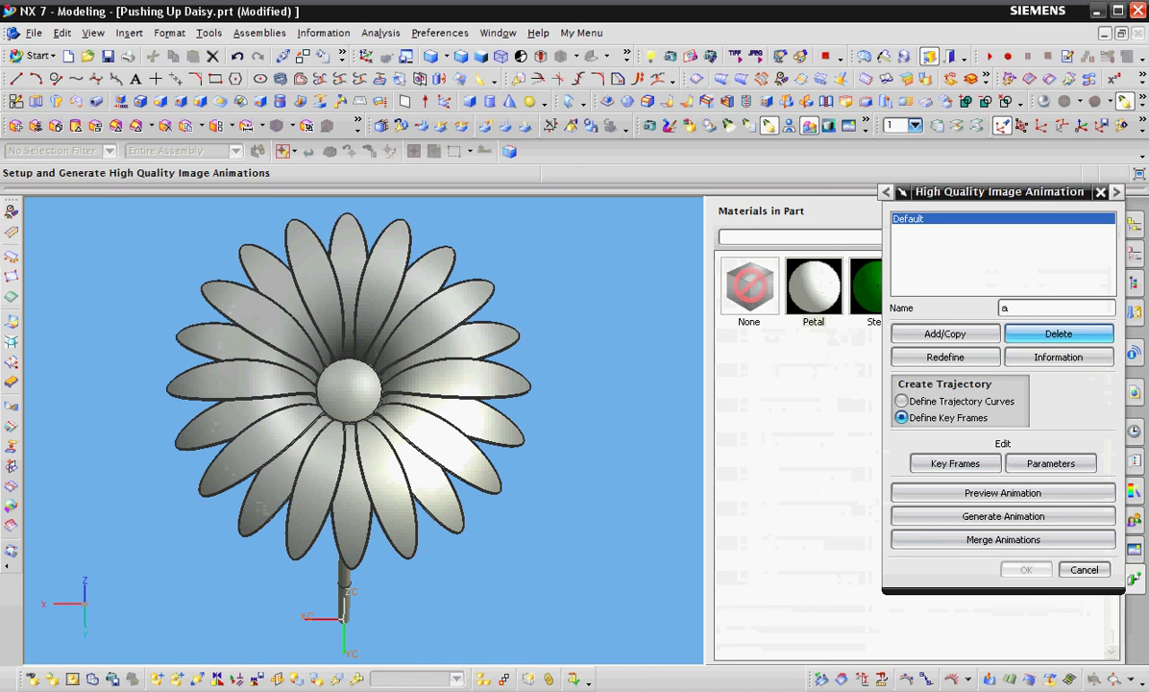
left_click(947, 417)
type("nimation")
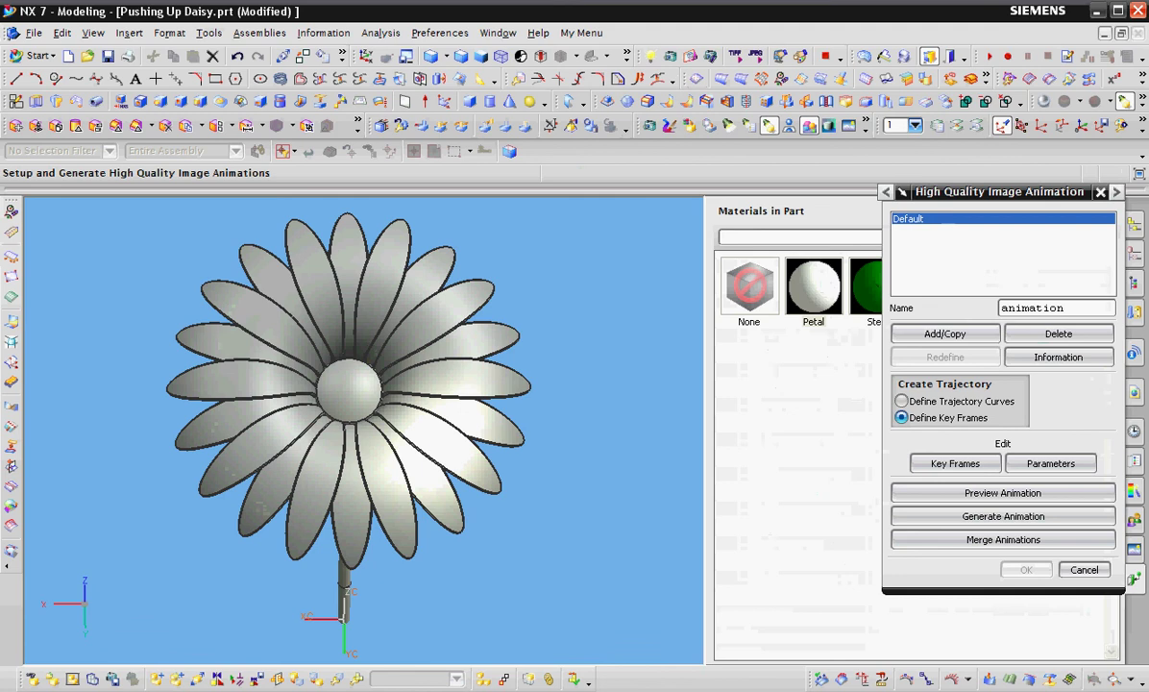
left_click(947, 335)
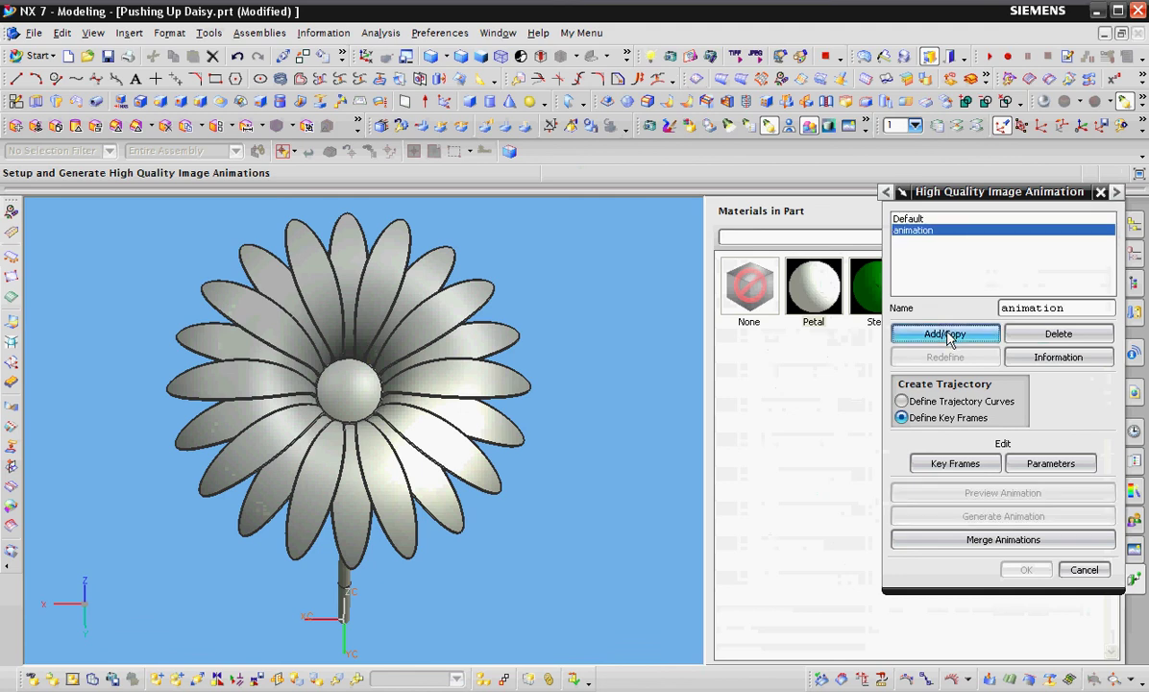
Add key frame Frame1 with 181 steps
left_click(970, 464)
left_click(918, 223)
key("BackSpace")
type("1")
key("Tab")
type("18")
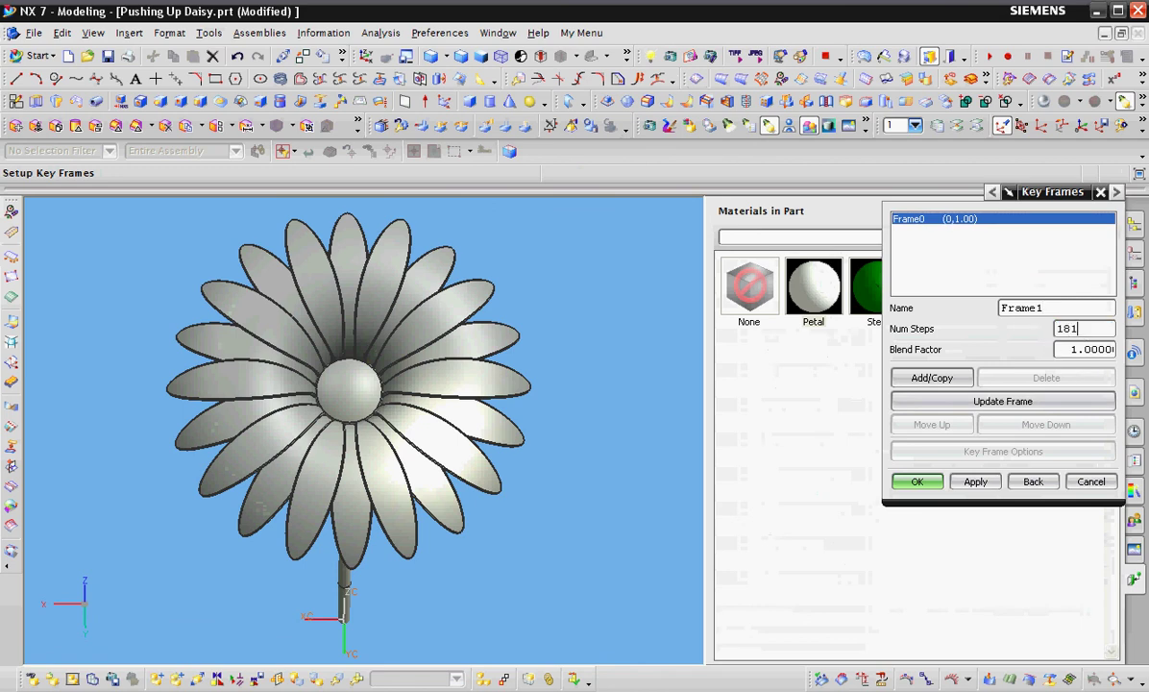
left_click(946, 379)
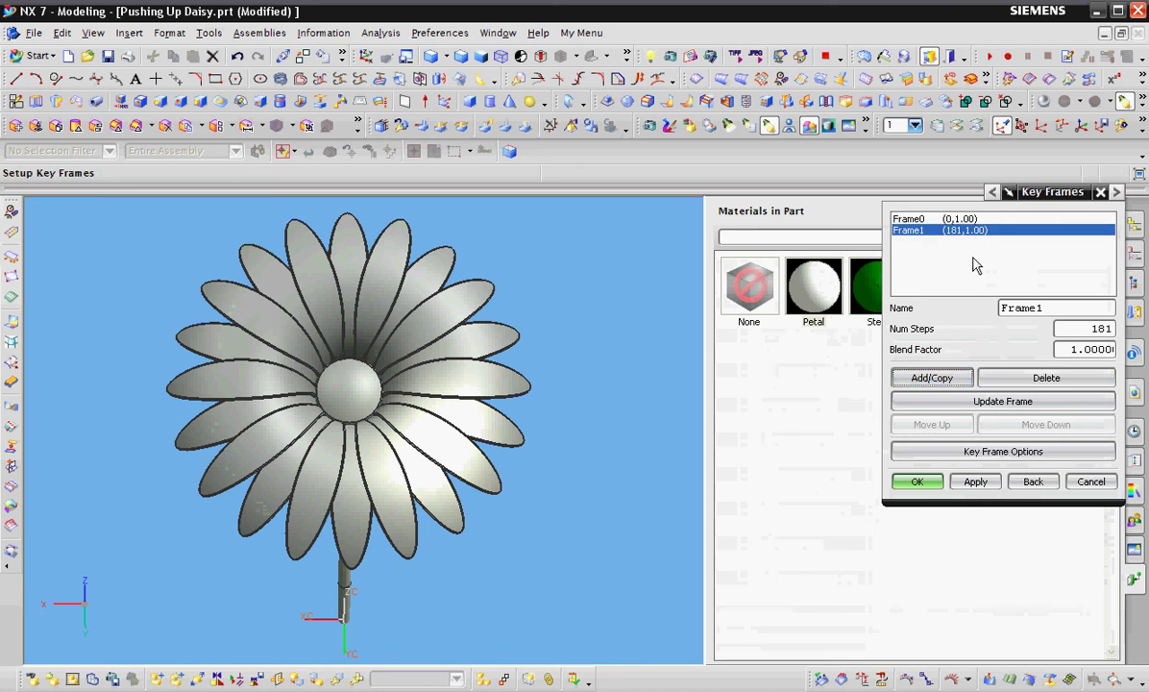
Give Frame1 turntable motion about the ZC axis and update the frame
left_click(1036, 452)
left_click(898, 221)
left_click(960, 241)
left_click(990, 243)
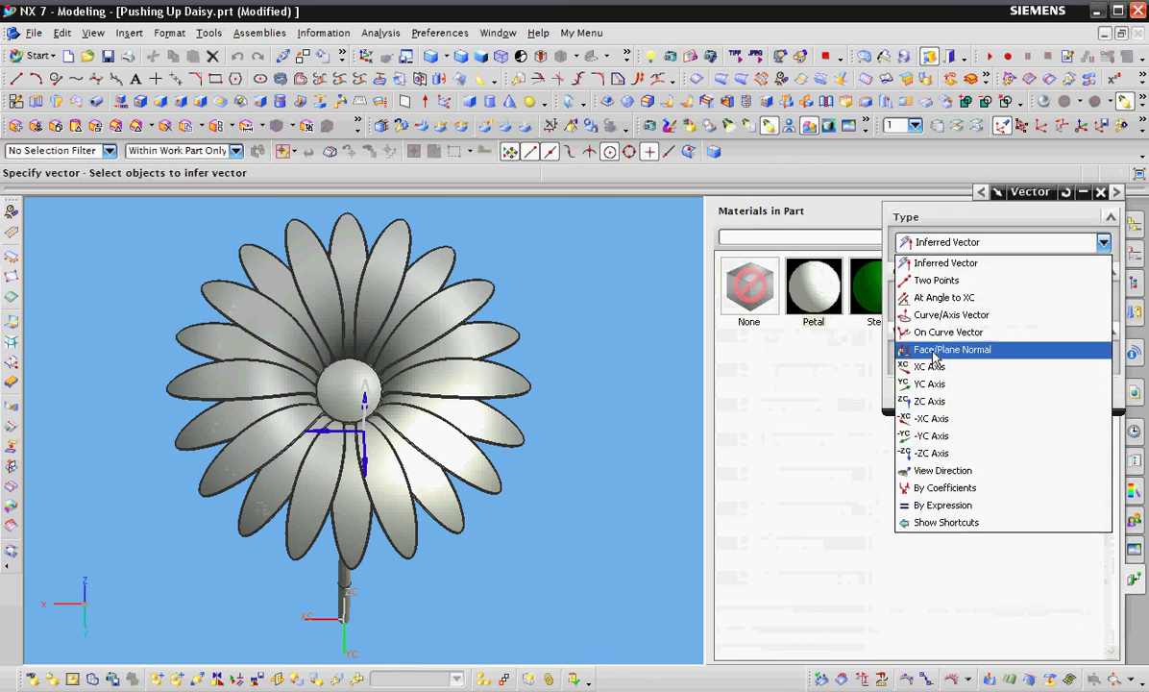
left_click(930, 401)
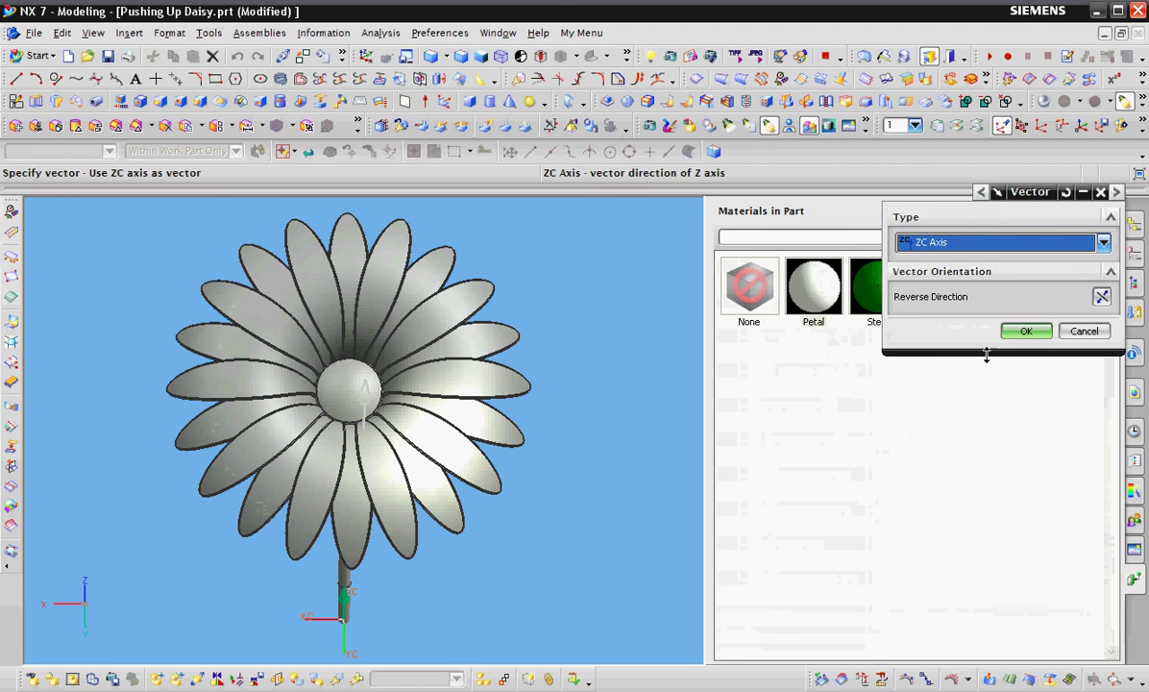
left_click(1021, 332)
left_click(959, 270)
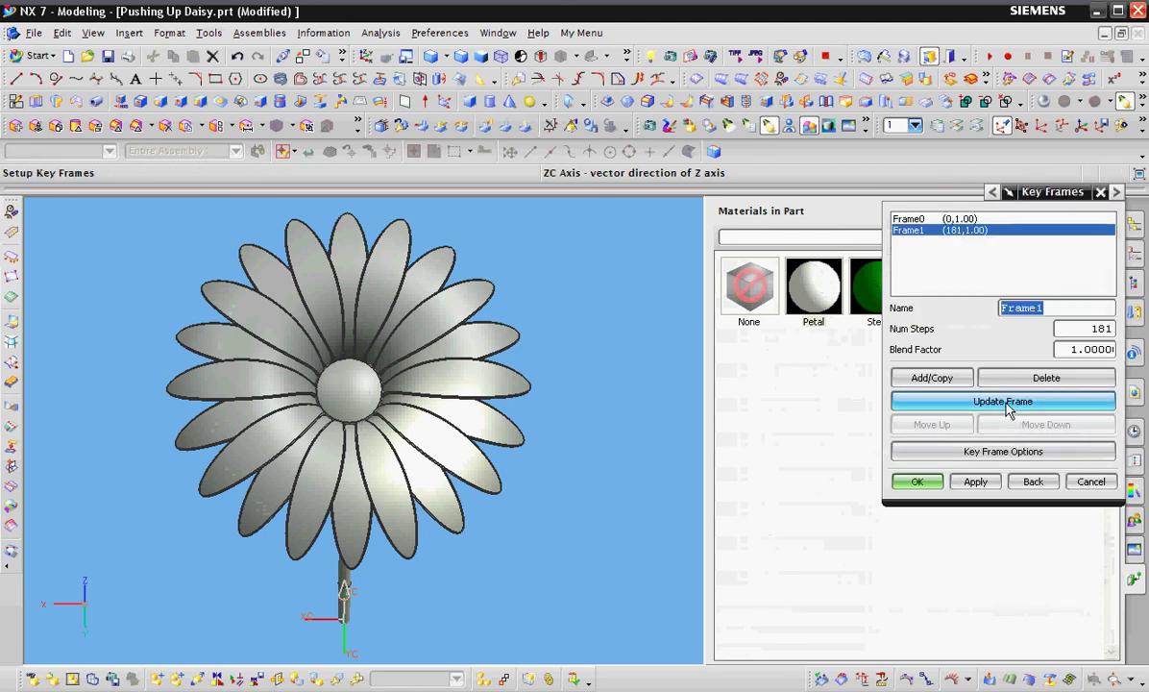
left_click(1009, 408)
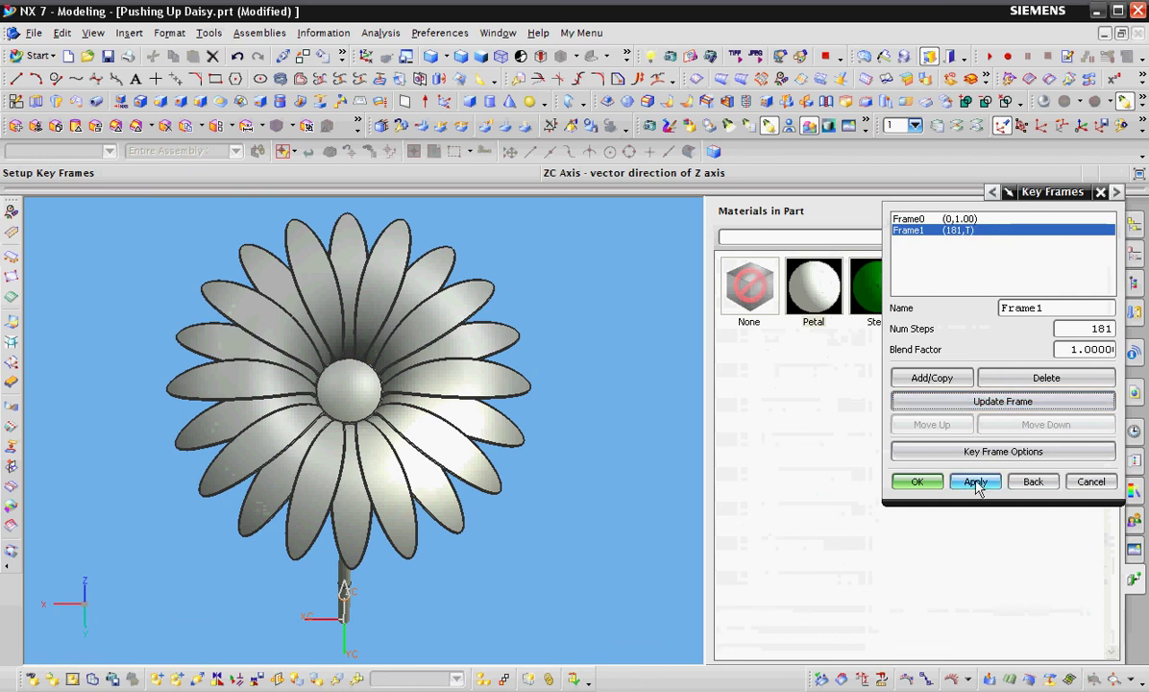
left_click(918, 481)
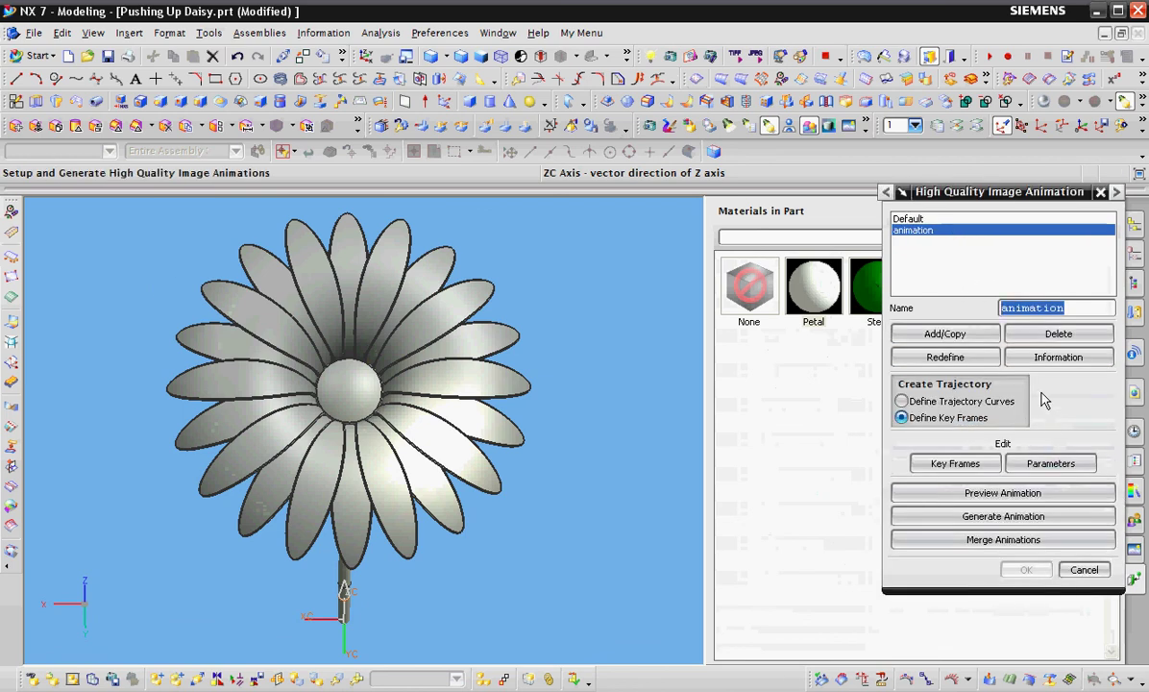
Set the animation output to a user-defined 720 × 480 size in TIFF format
left_click(1057, 465)
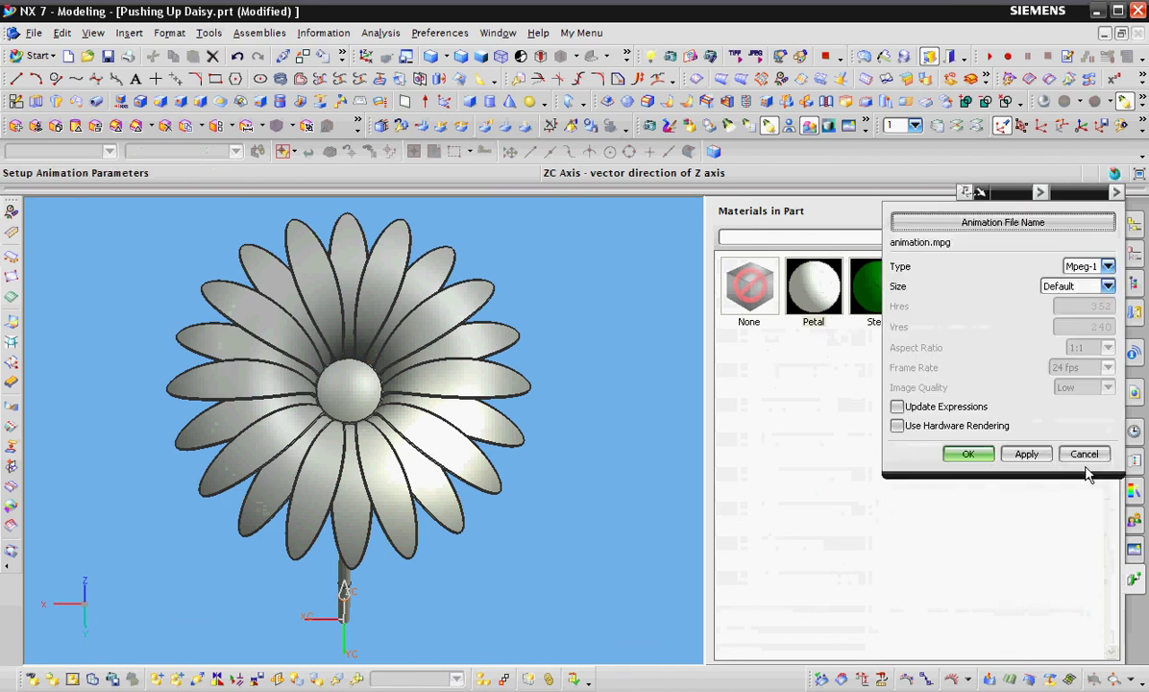
left_click(1081, 286)
left_click(1087, 354)
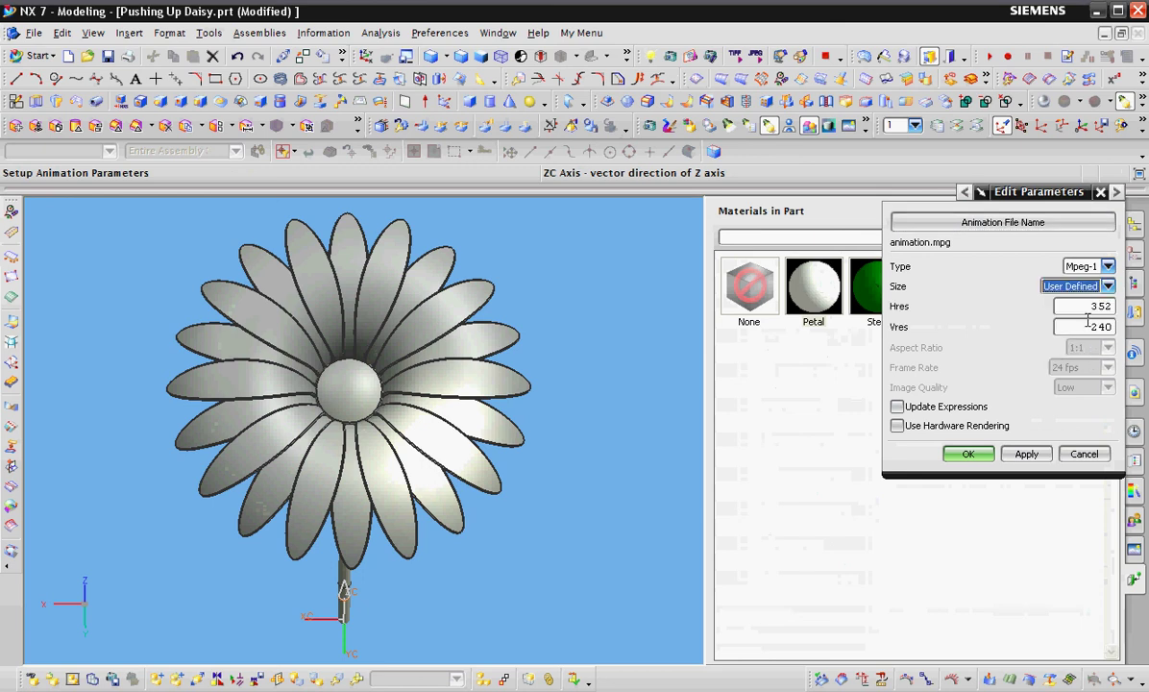
left_click(1088, 307)
type("720")
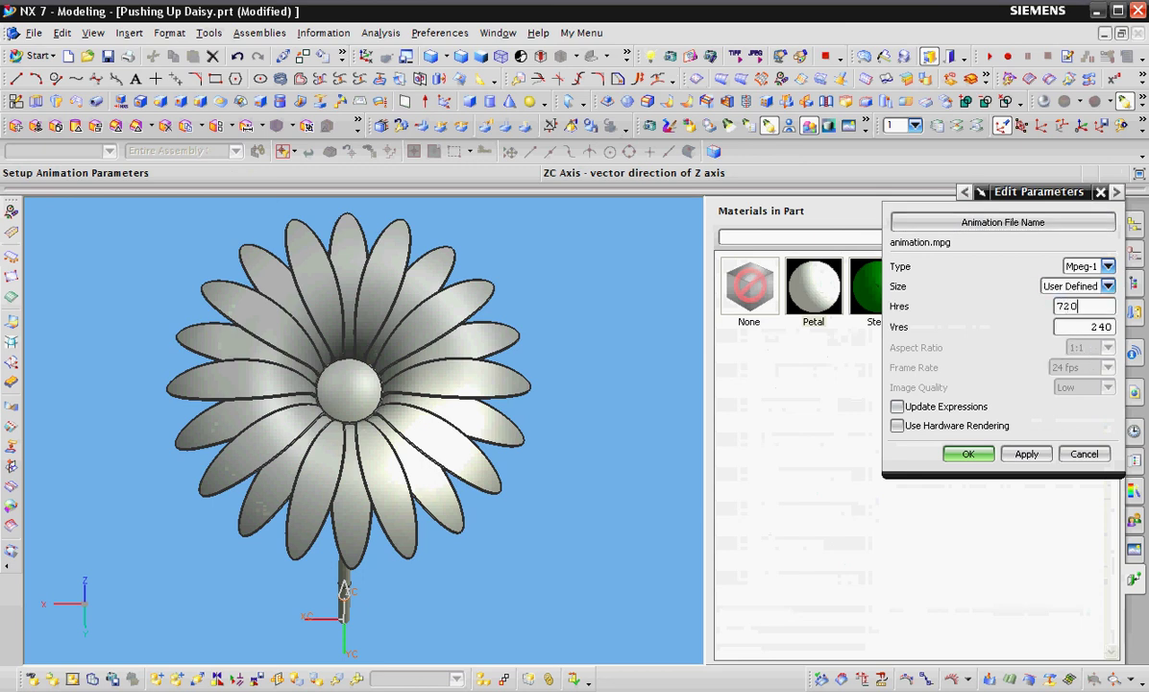
key("Tab")
type("4")
key("Tab")
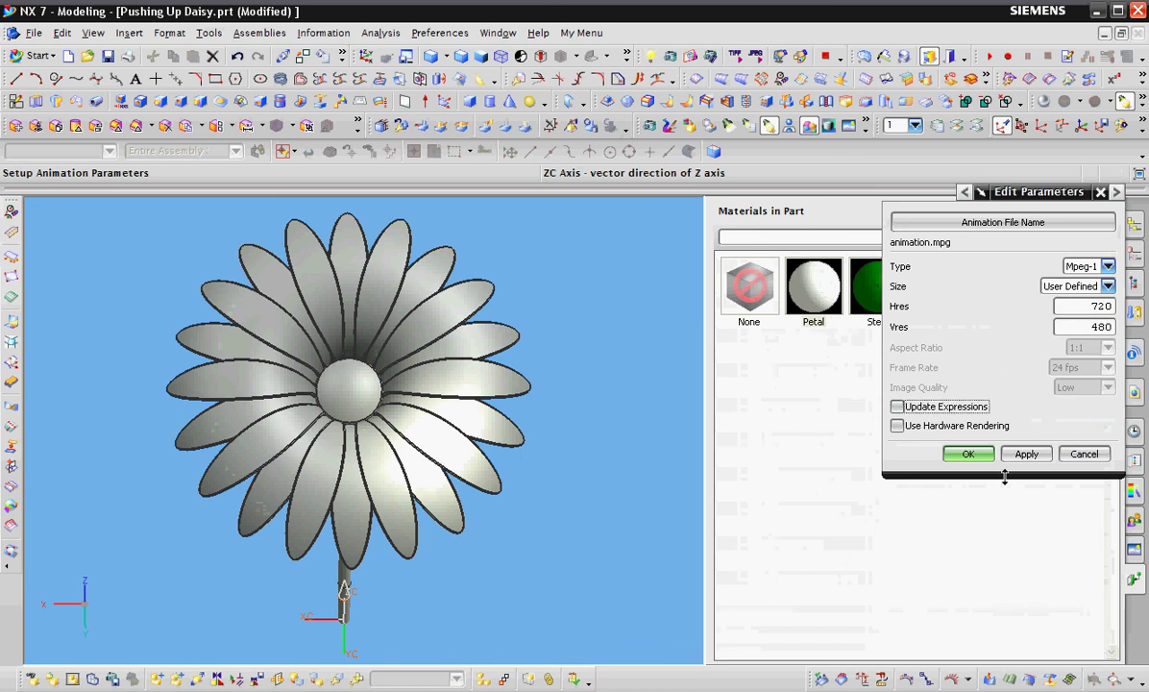
left_click(1107, 266)
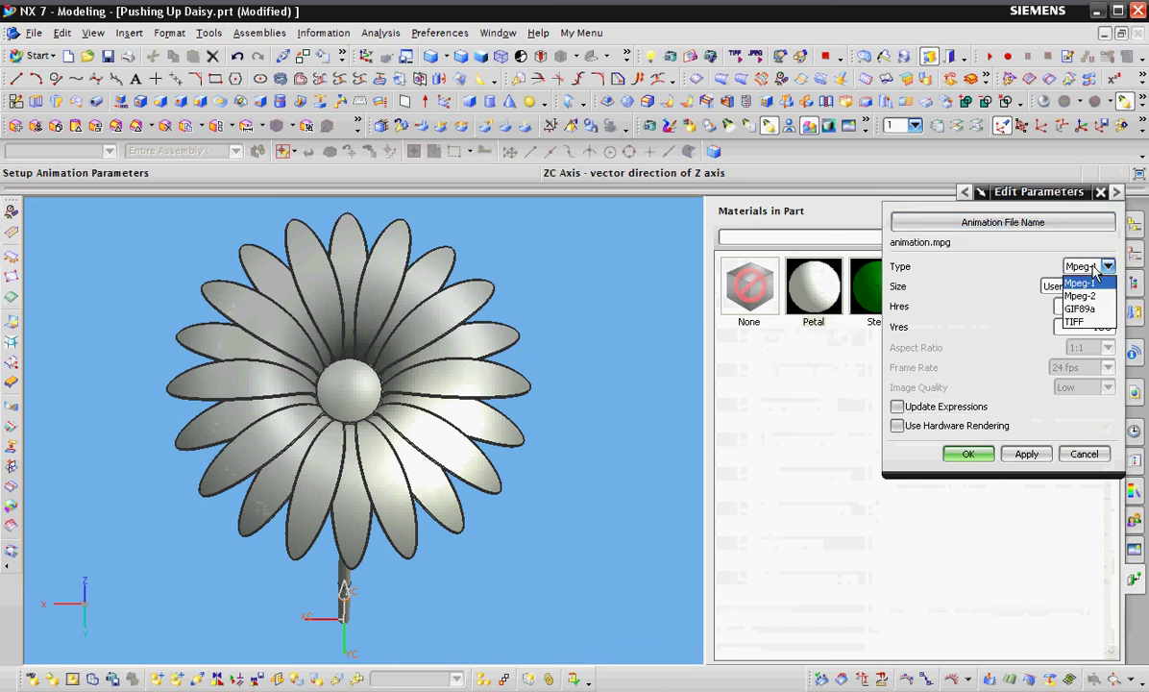
left_click(1093, 329)
Set the animation output file to animation.tif on the Desktop
left_click(954, 219)
left_click(740, 72)
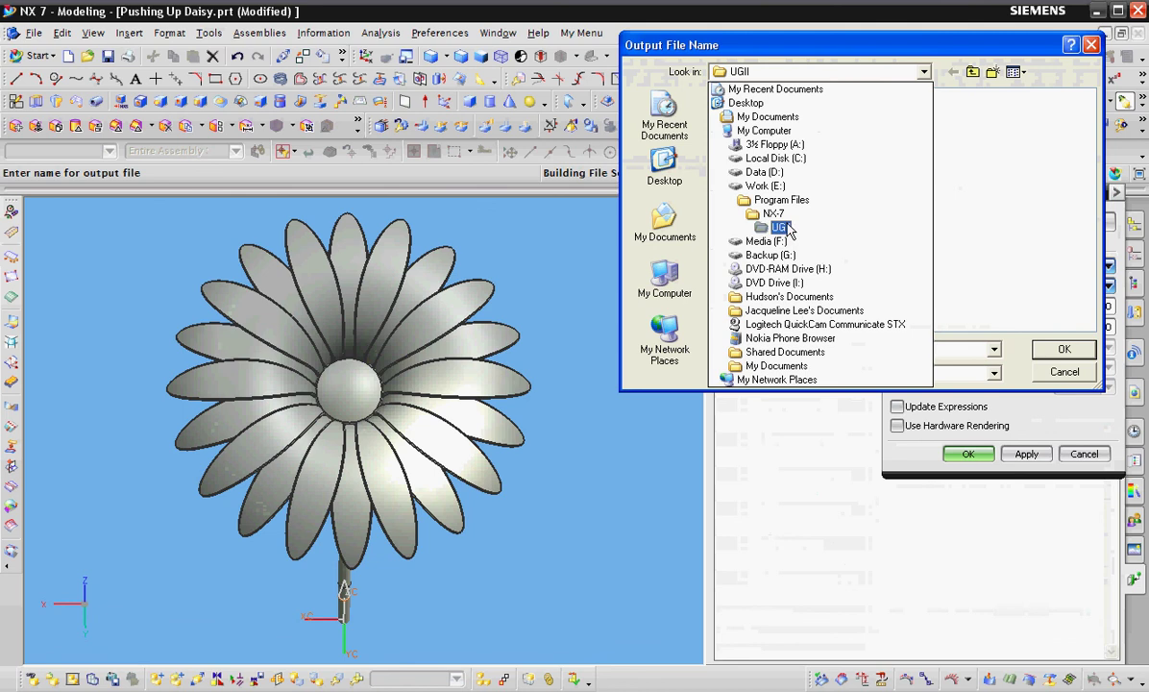
left_click(746, 103)
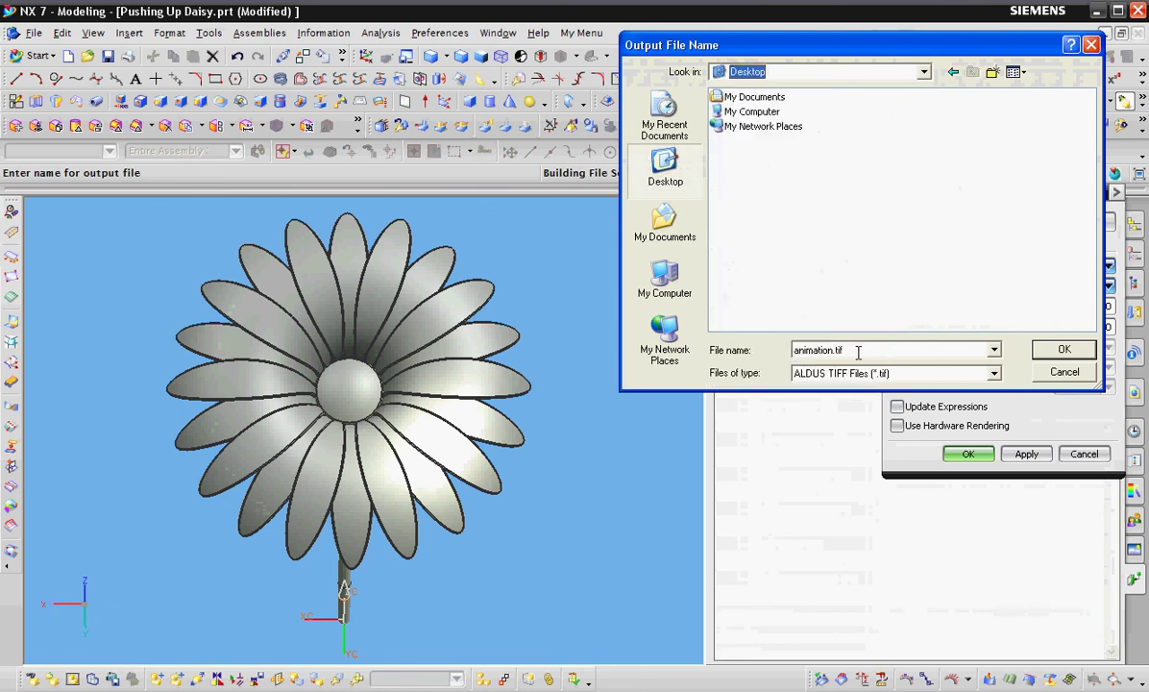
left_click(1064, 352)
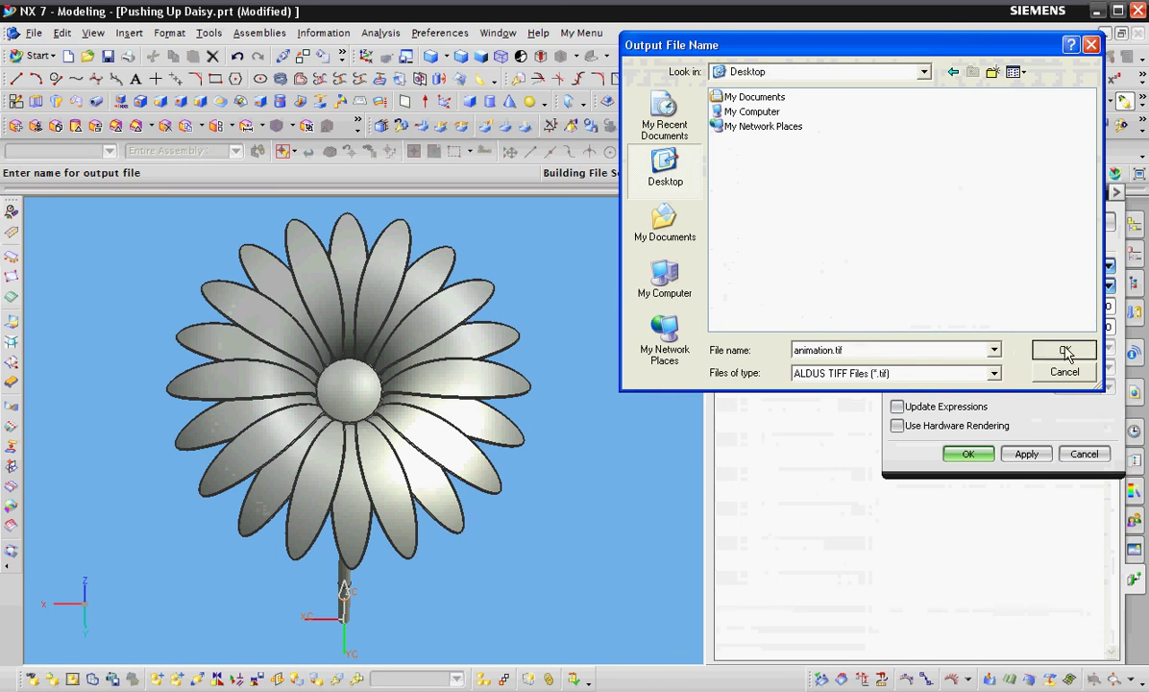
Confirm the animation output parameters and head to the Tools menu's Movie commands
left_click(947, 409)
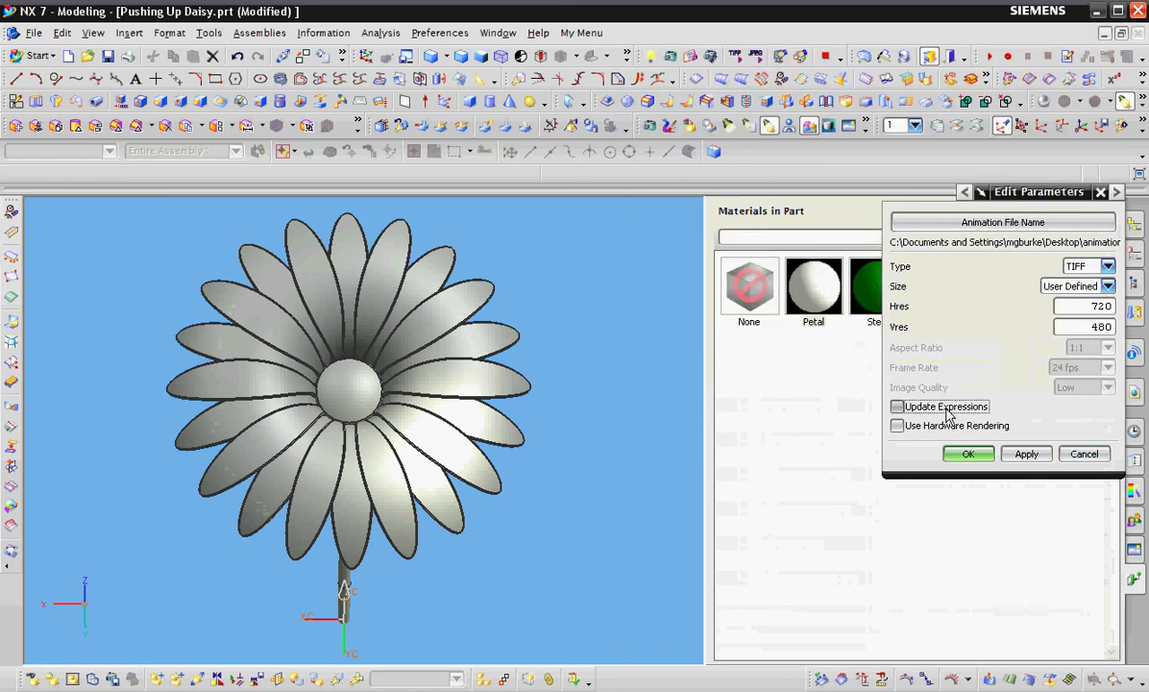
left_click(967, 454)
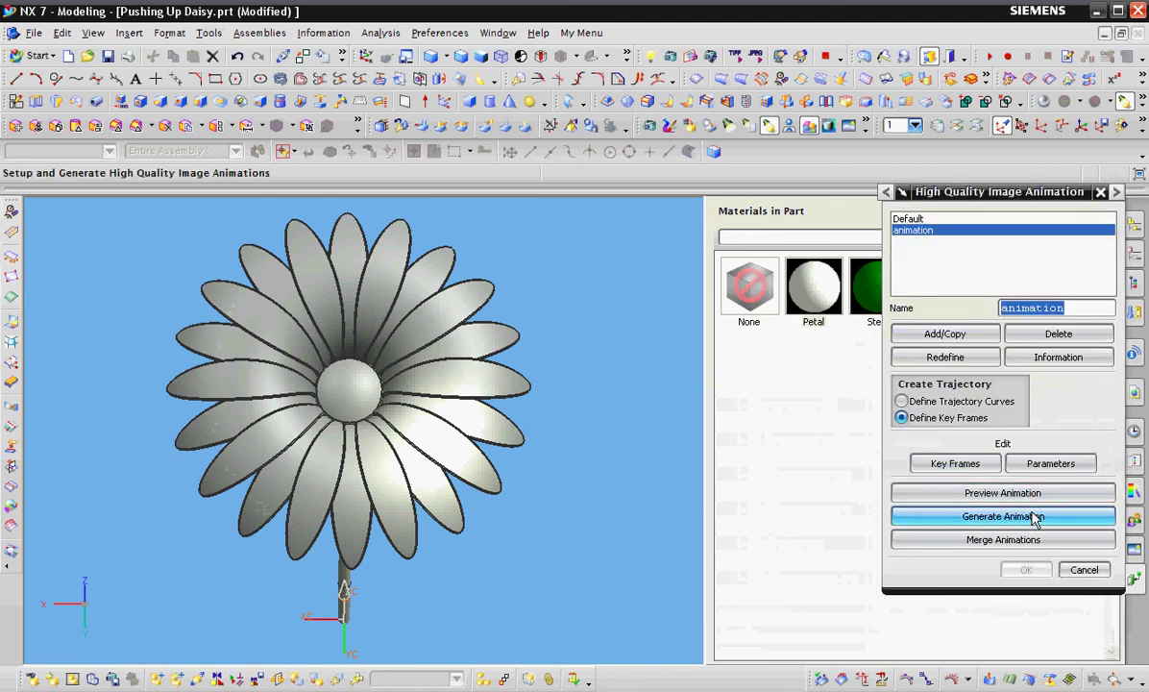
left_click(210, 34)
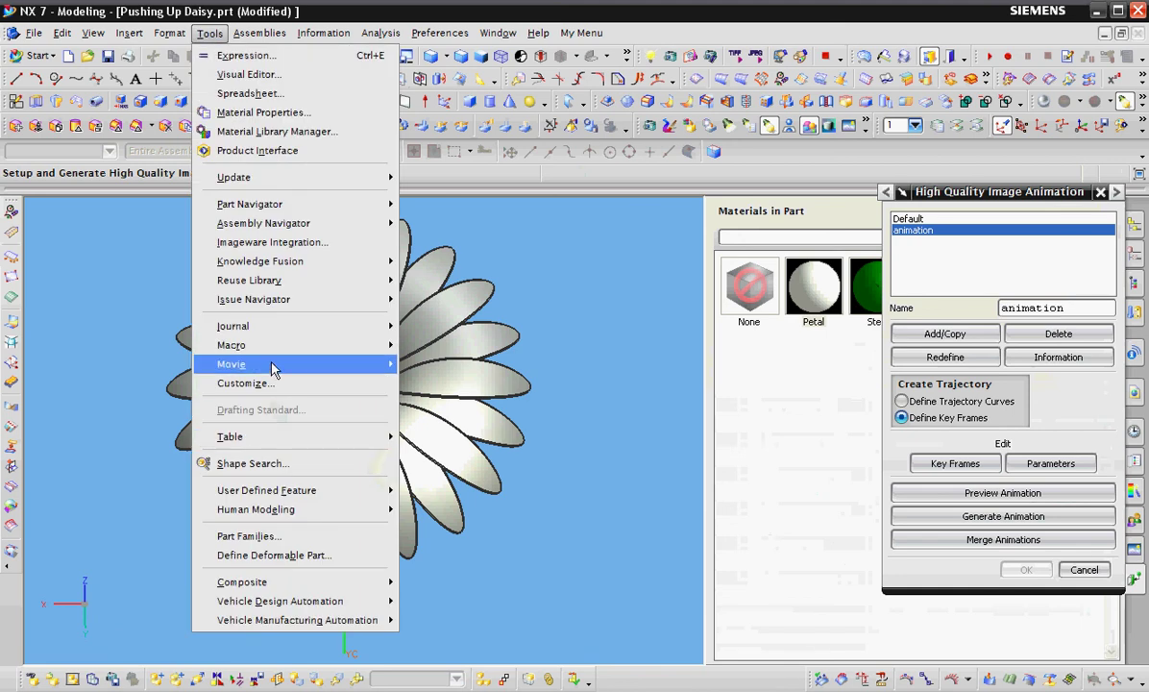